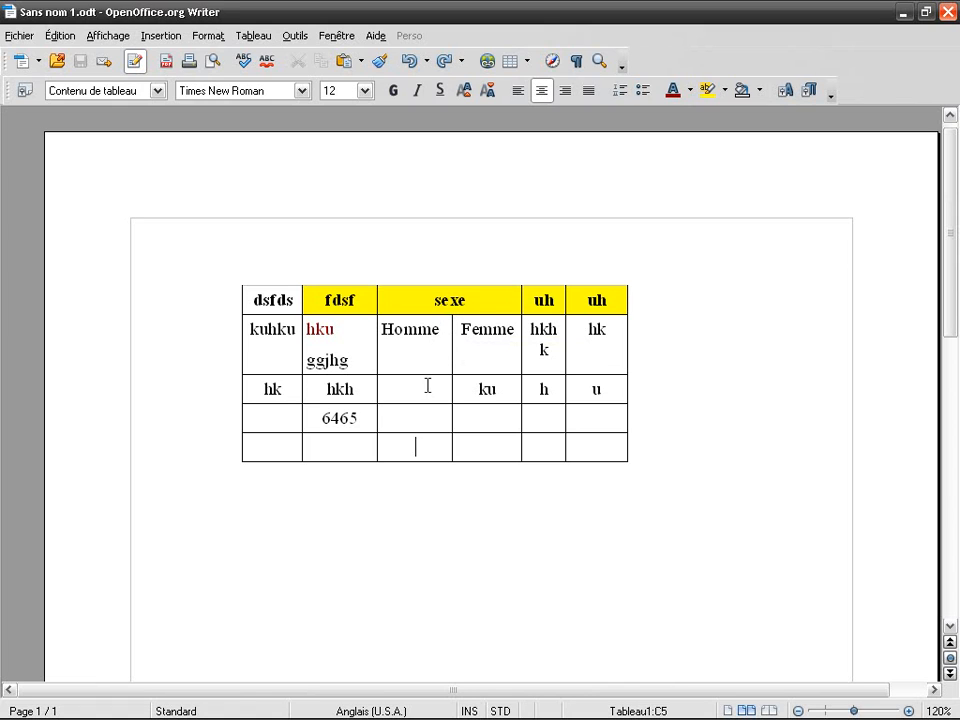
Add the non-italic caption "Tableau 1: Données génétiques" directly below the table
left_click(443, 477)
type("Tableau")
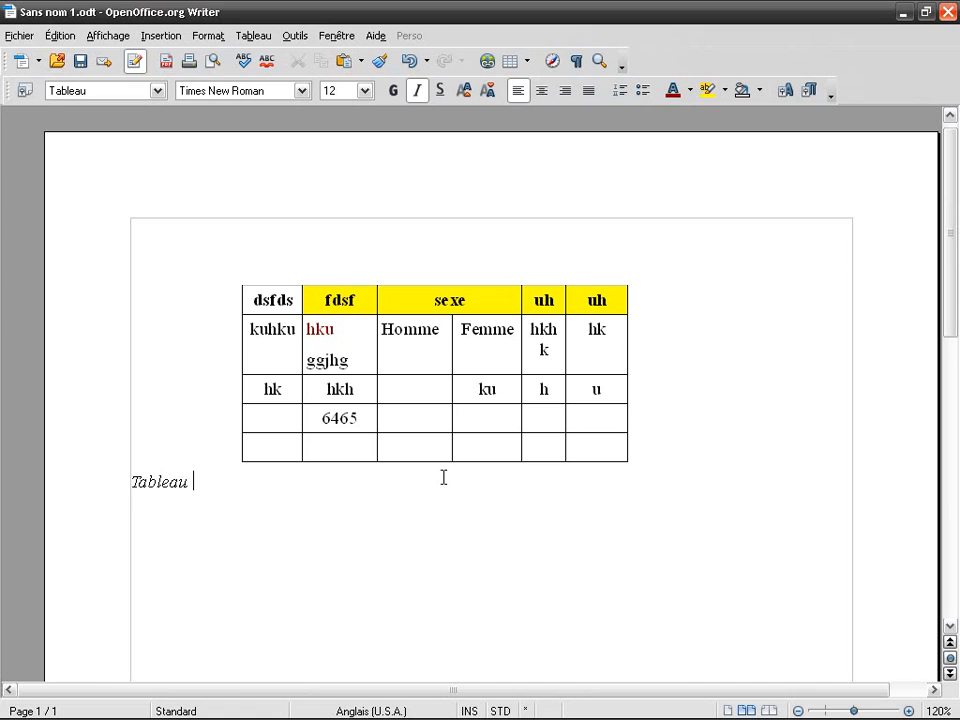
key("shift+Home")
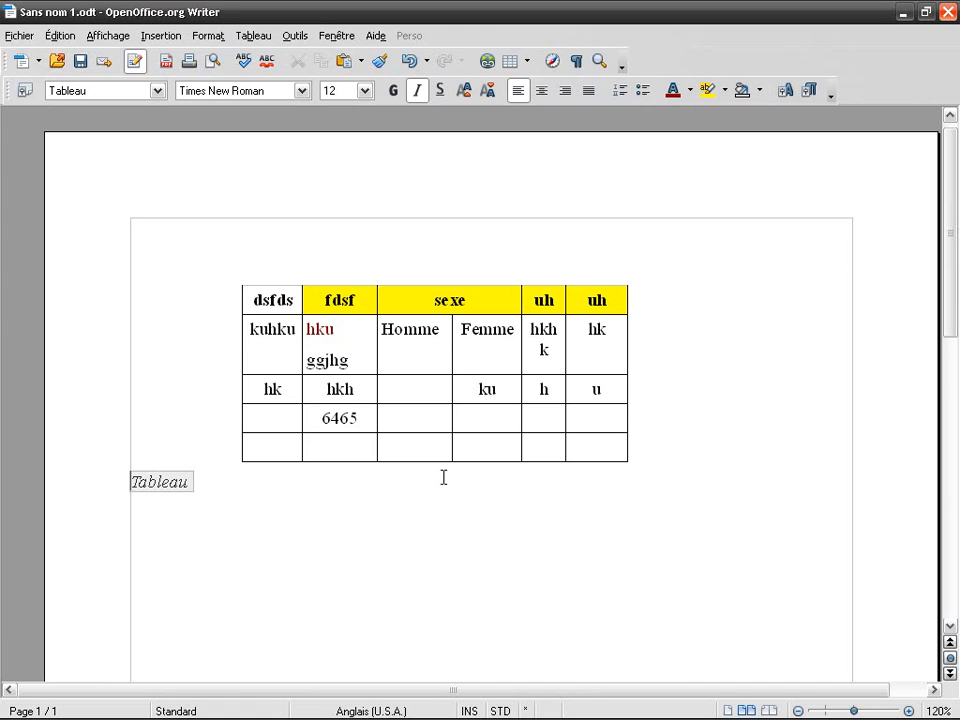
key("ctrl+i")
key("End")
type("1")
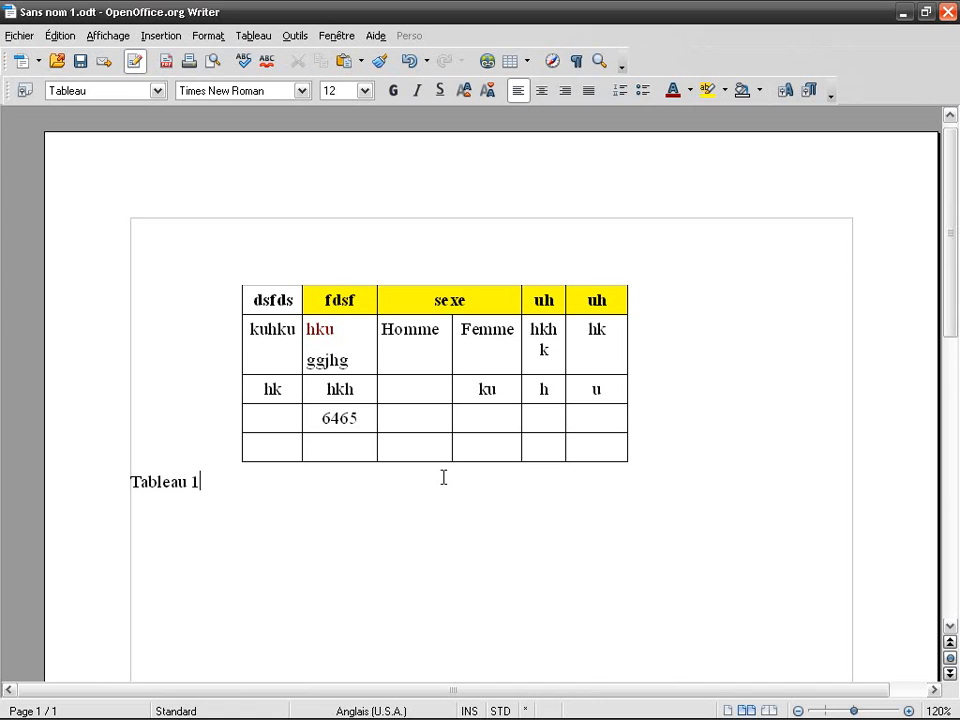
type(" : Données génét")
key("Return")
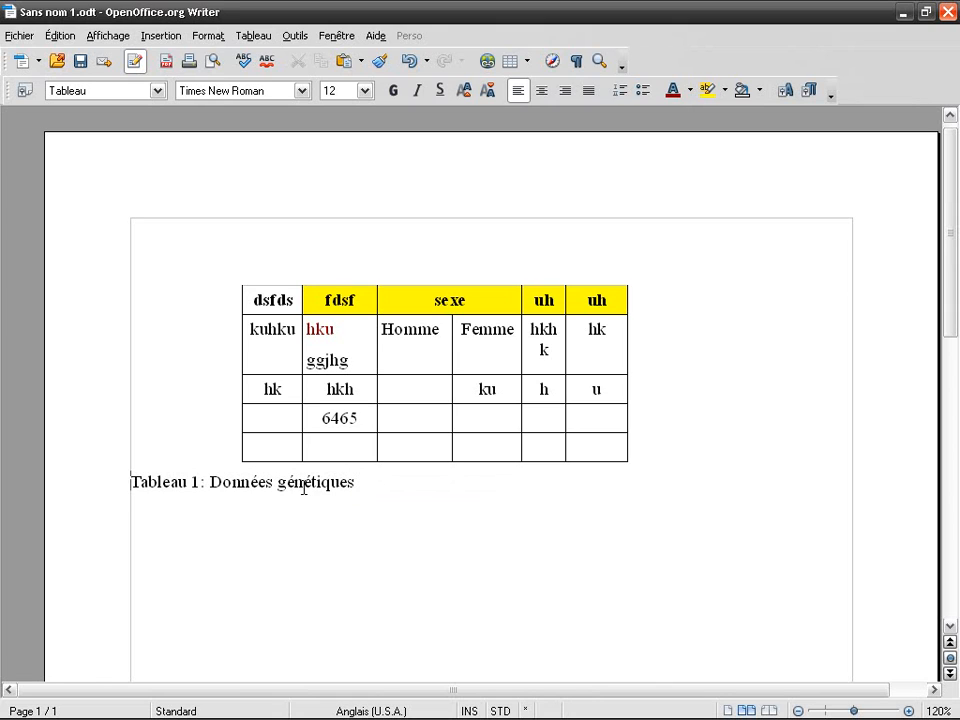
key("Home")
key("ctrl+shift+Right")
key("shift+Left")
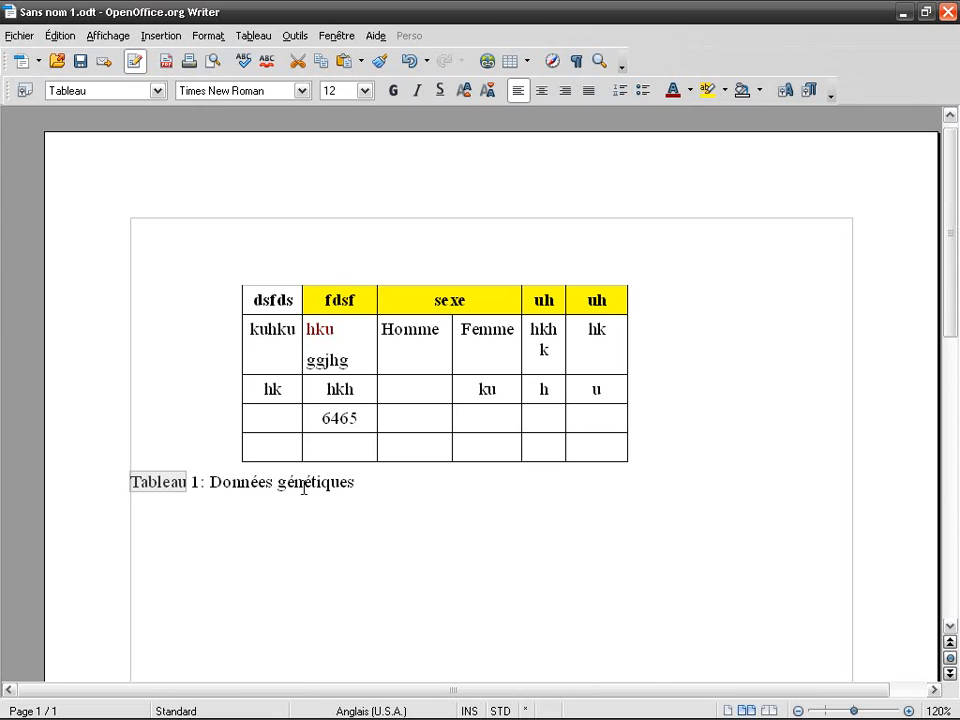
key("Right")
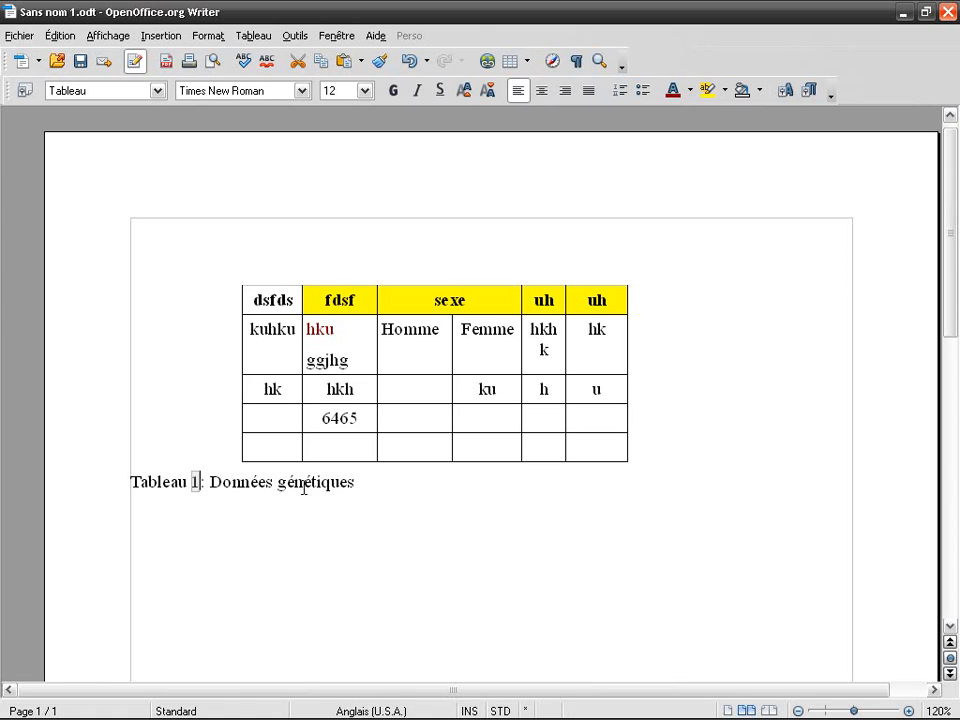
Insert an empty two-by-two table on a new line at the start of the document
key("ctrl+Home")
key("Return")
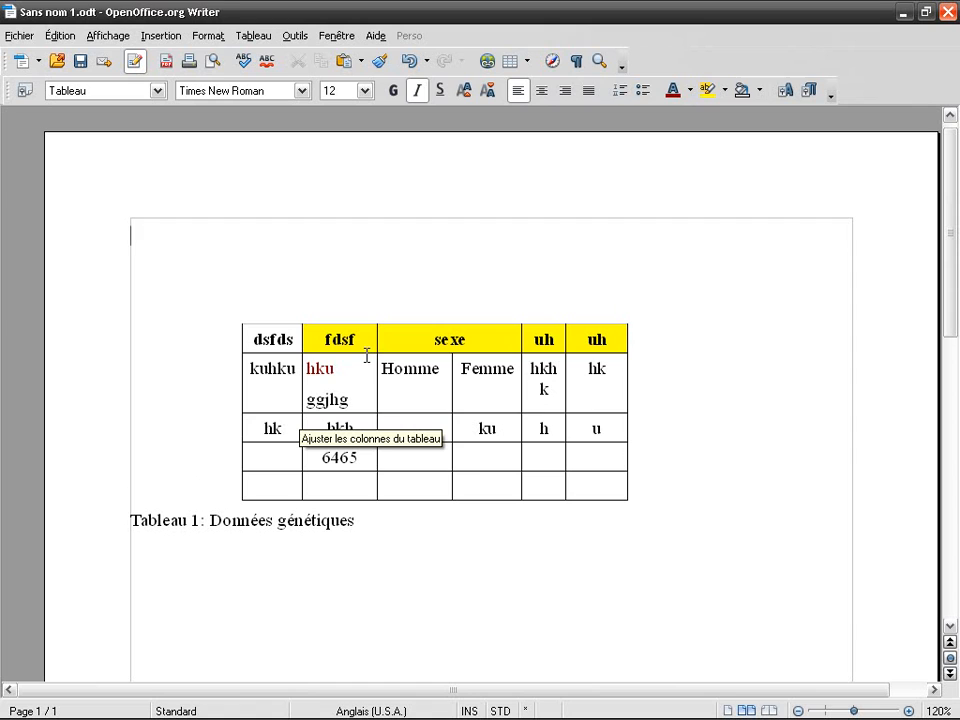
left_click(528, 62)
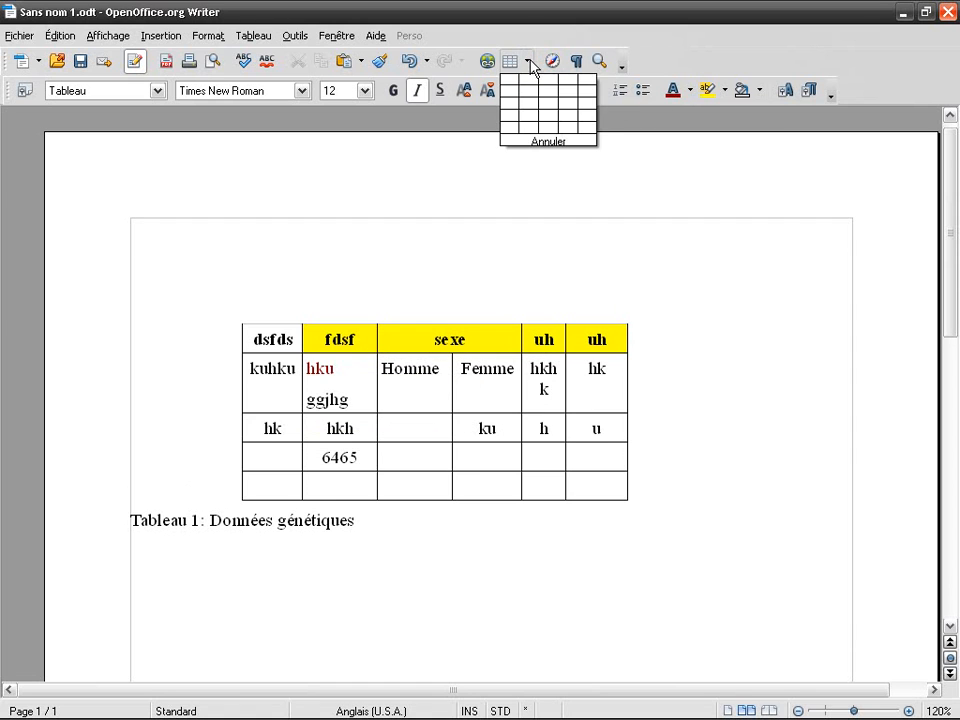
left_click(531, 96)
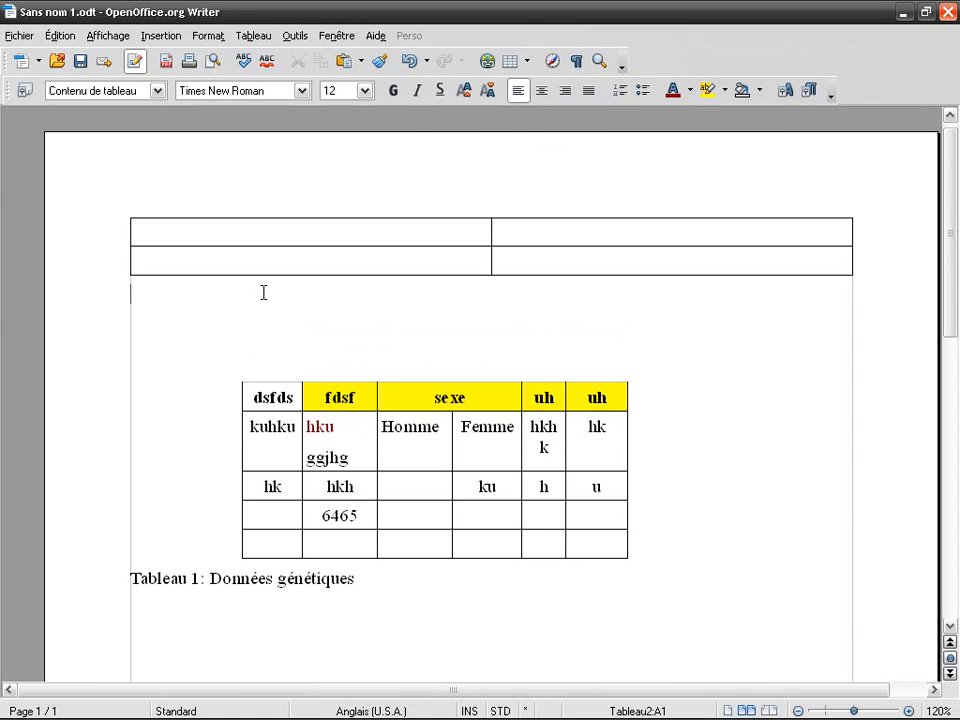
type("ta")
key("BackSpace")
key("BackSpace")
Copy the whole caption "Tableau 1: Données génétiques" from below the lower table
key("Down")
key("Down")
key("Down")
key("Down")
key("Down")
key("Down")
key("Down")
key("Down")
key("Up")
key("Up")
key("shift+End")
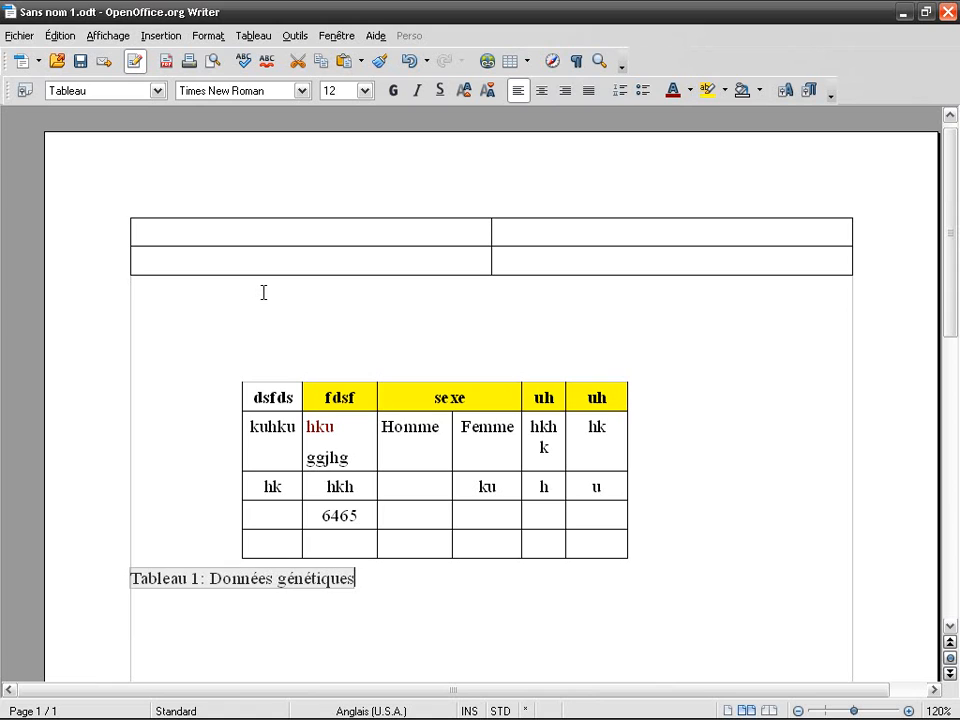
key("ctrl+c")
Paste the copied caption below the new empty table and replace its title with "dklsfqsdfjksh"
key("Up")
key("Up")
key("Up")
key("Up")
key("Up")
key("Up")
key("Up")
key("Up")
key("Up")
key("ctrl+v")
key("ctrl+shift+Left")
type("dklsfqsdlfjksh")
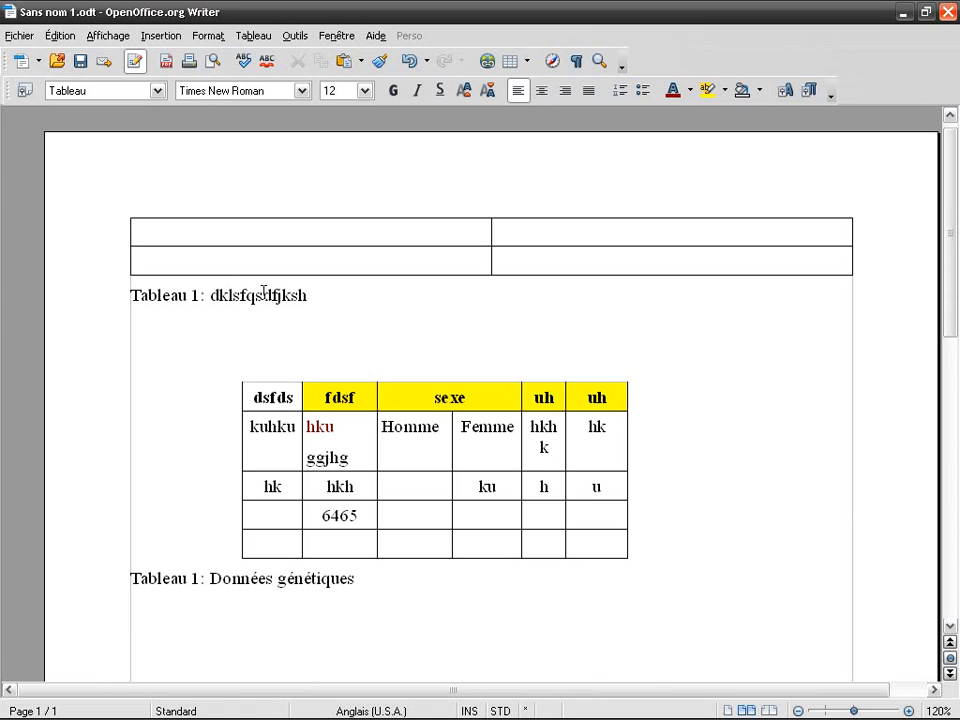
Renumber the caption below the lower table to "Tableau 2: Données génétiques"
left_click(372, 455)
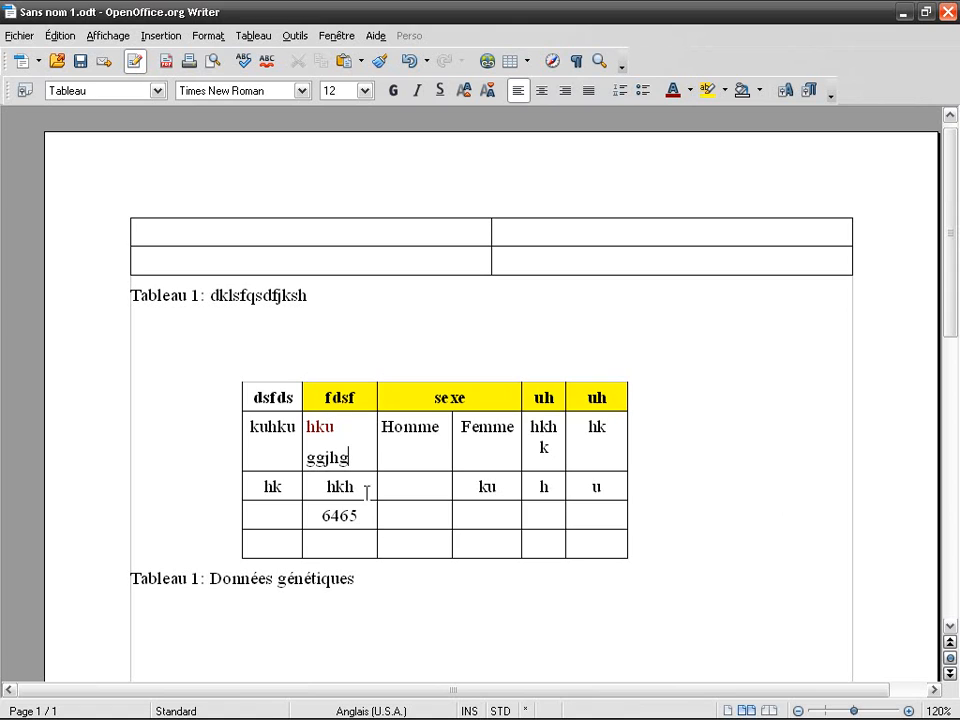
left_click(195, 575)
scroll(304, 561, "down", 1)
double_click(221, 526)
left_click(193, 526)
Format the upper table's caption as italic, centred text in size 10
left_click_drag(127, 243, 332, 249)
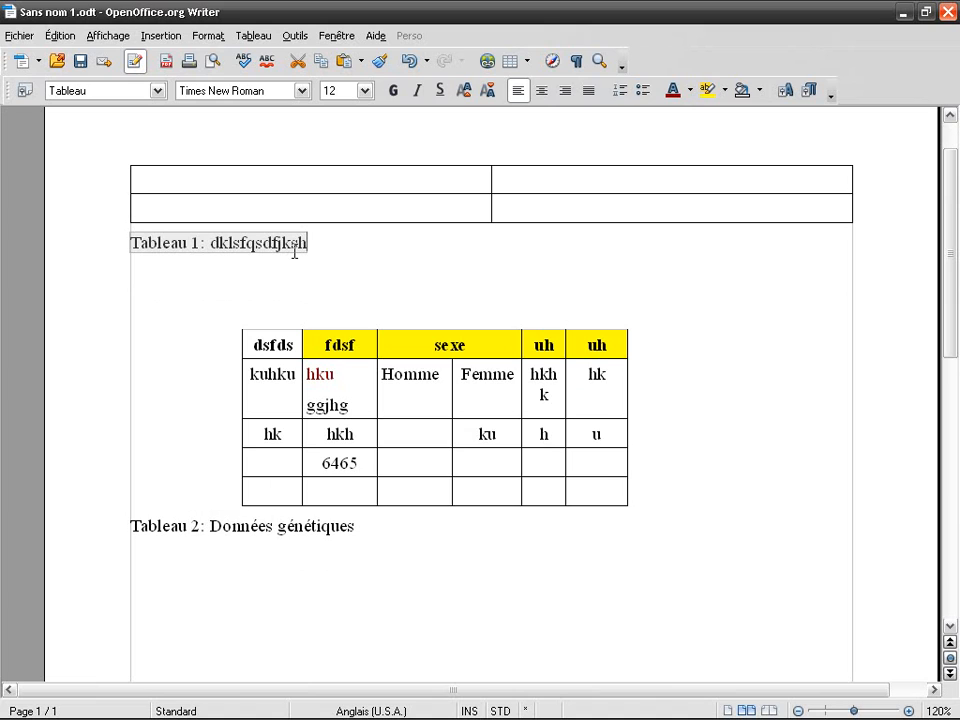
left_click(419, 92)
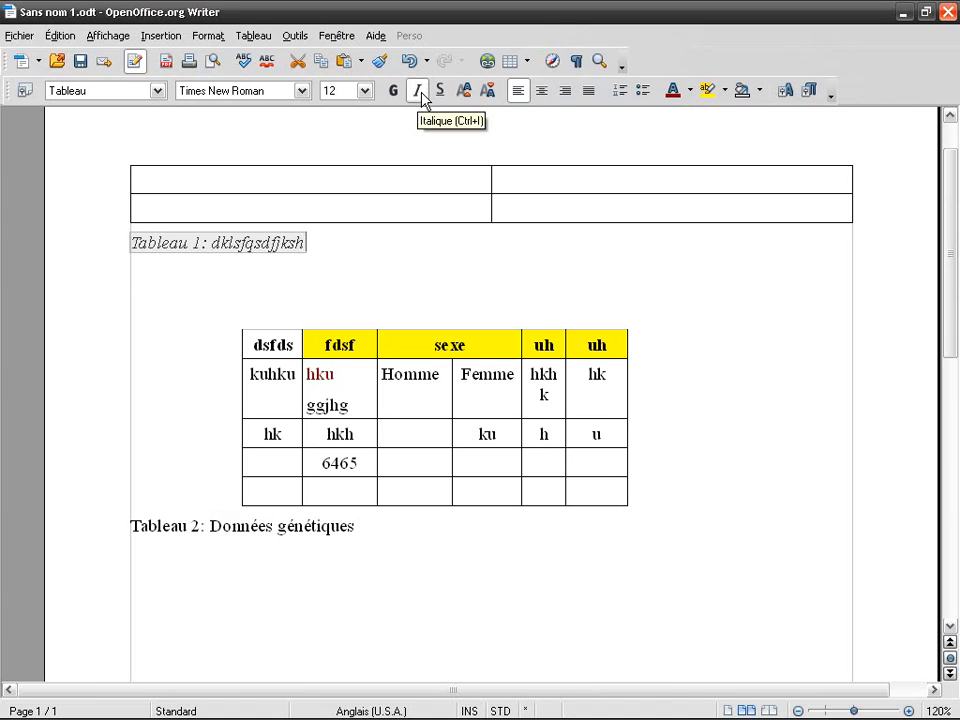
left_click(541, 93)
left_click(365, 90)
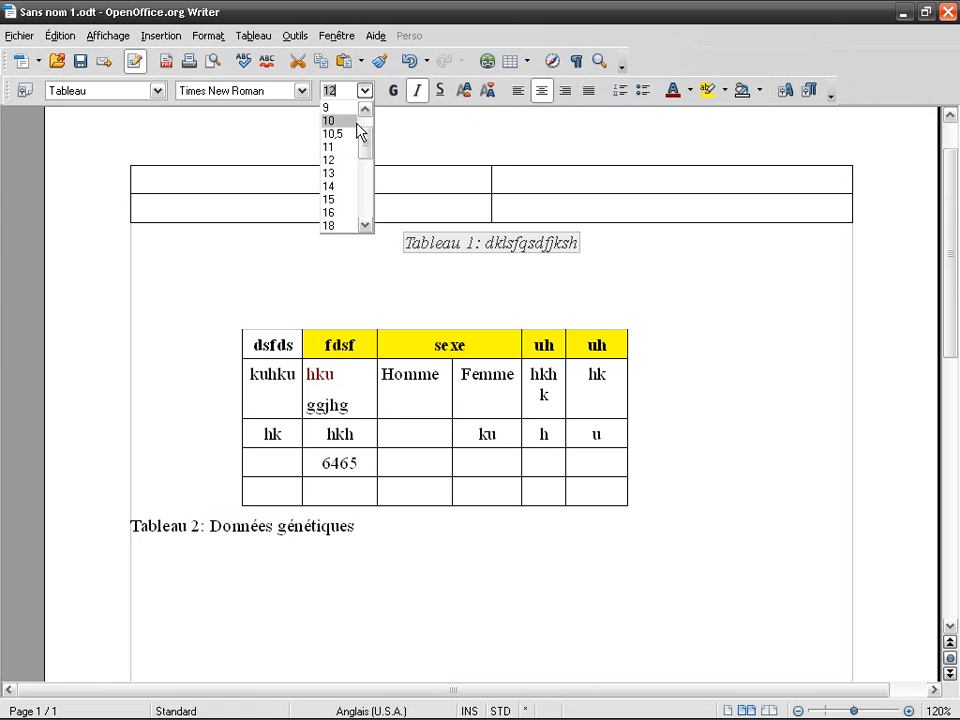
left_click(347, 122)
Try bold on the word "Tableau" in the upper caption and remove it again
double_click(438, 241)
left_click(393, 90)
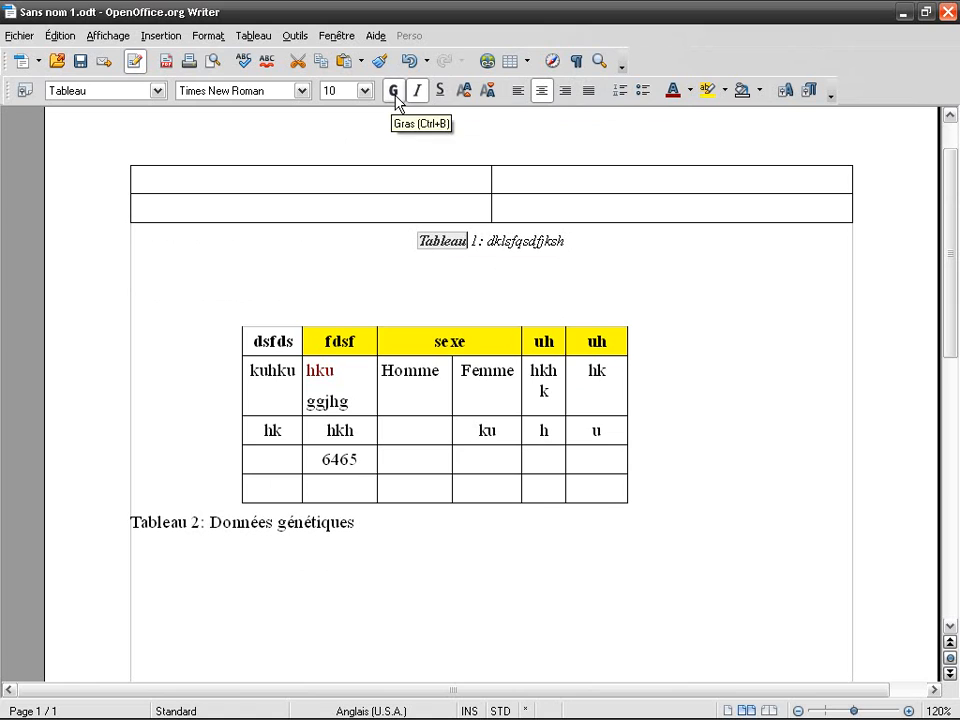
left_click(393, 90)
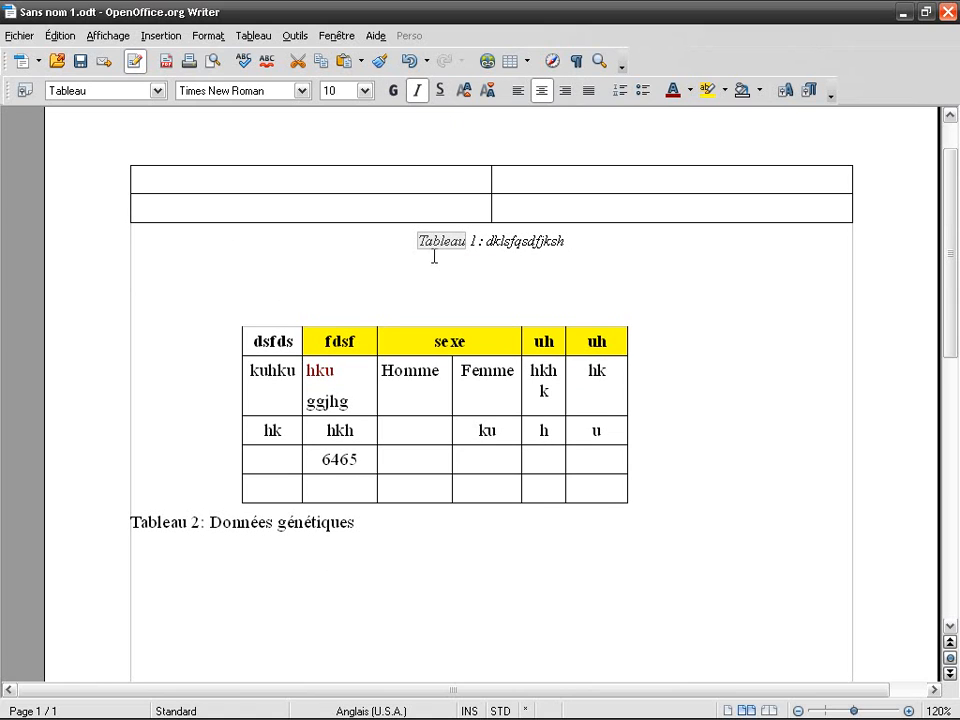
Compare the formatting of the captions below the upper and lower tables
left_click_drag(130, 522, 357, 521)
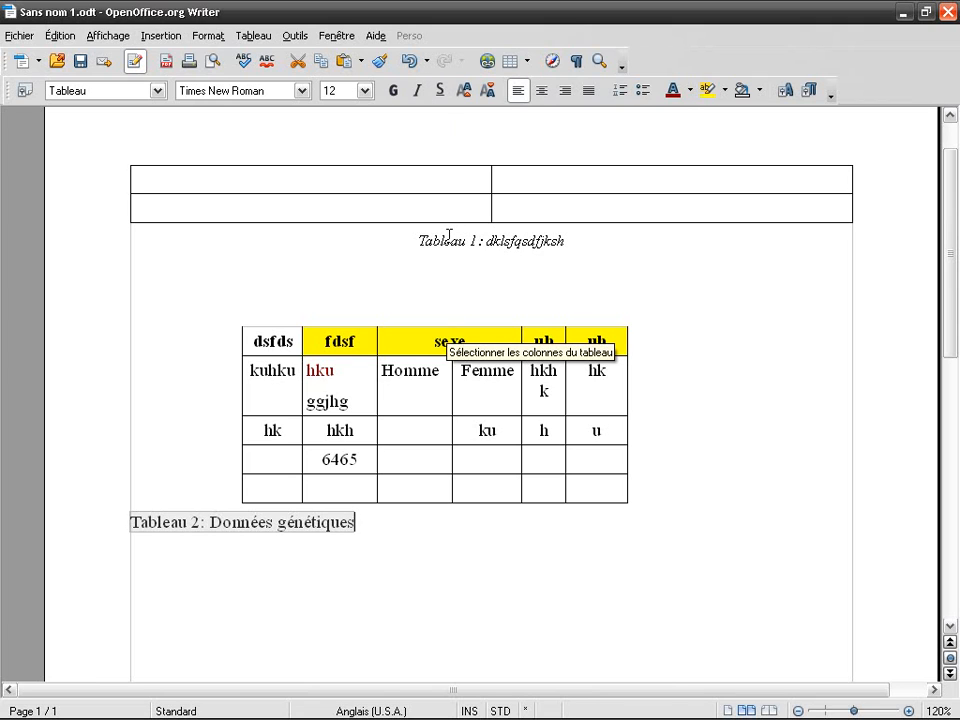
left_click_drag(420, 240, 585, 240)
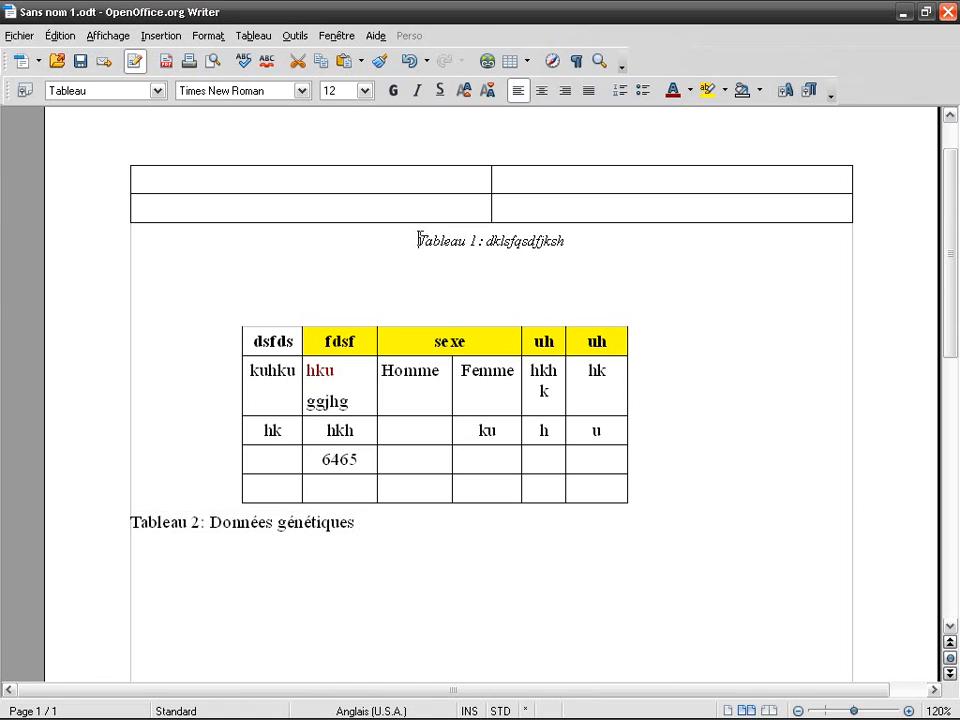
left_click(547, 240)
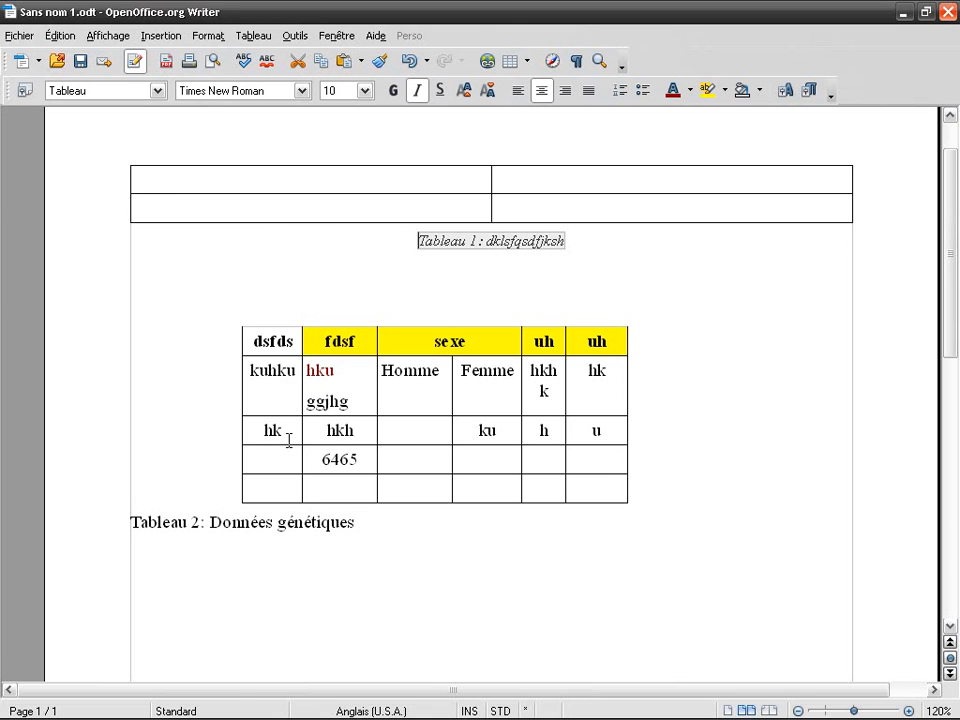
left_click_drag(136, 522, 368, 521)
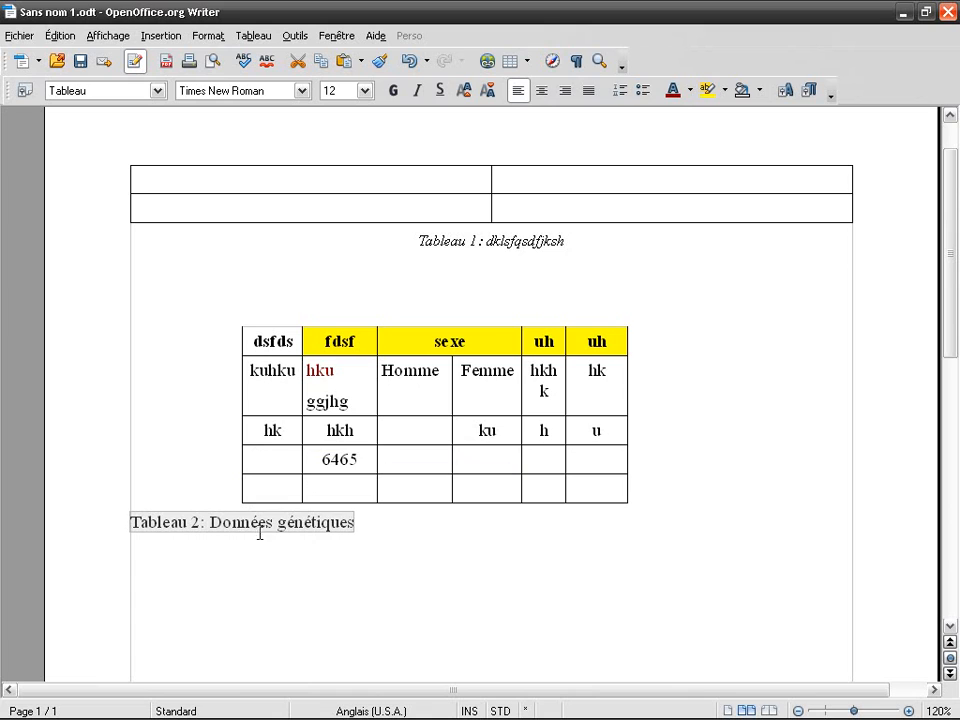
left_click(279, 485)
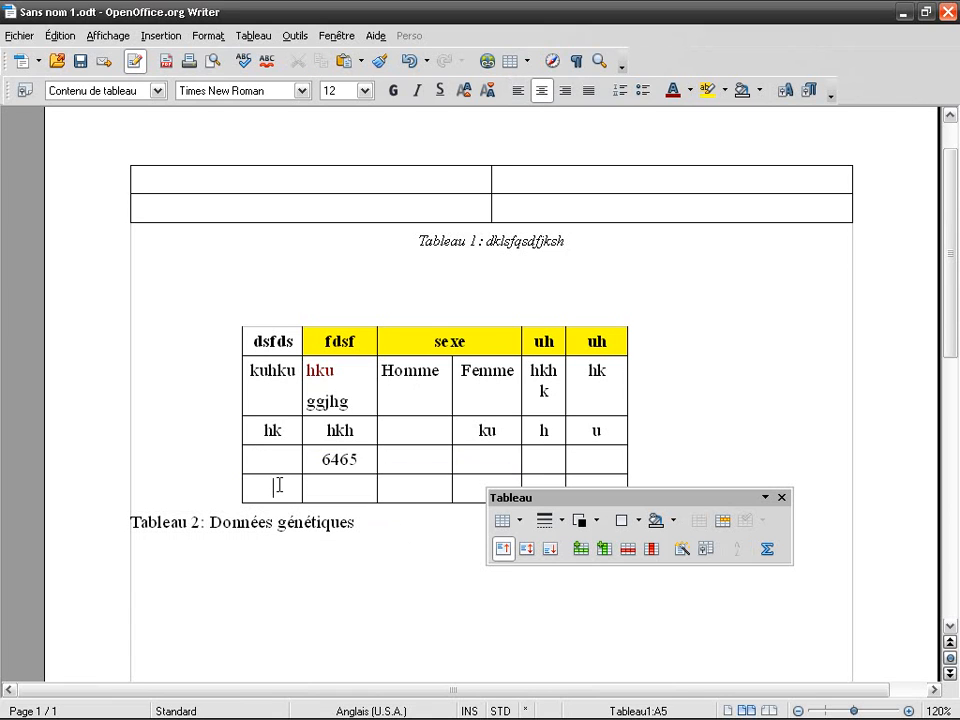
left_click_drag(132, 521, 357, 521)
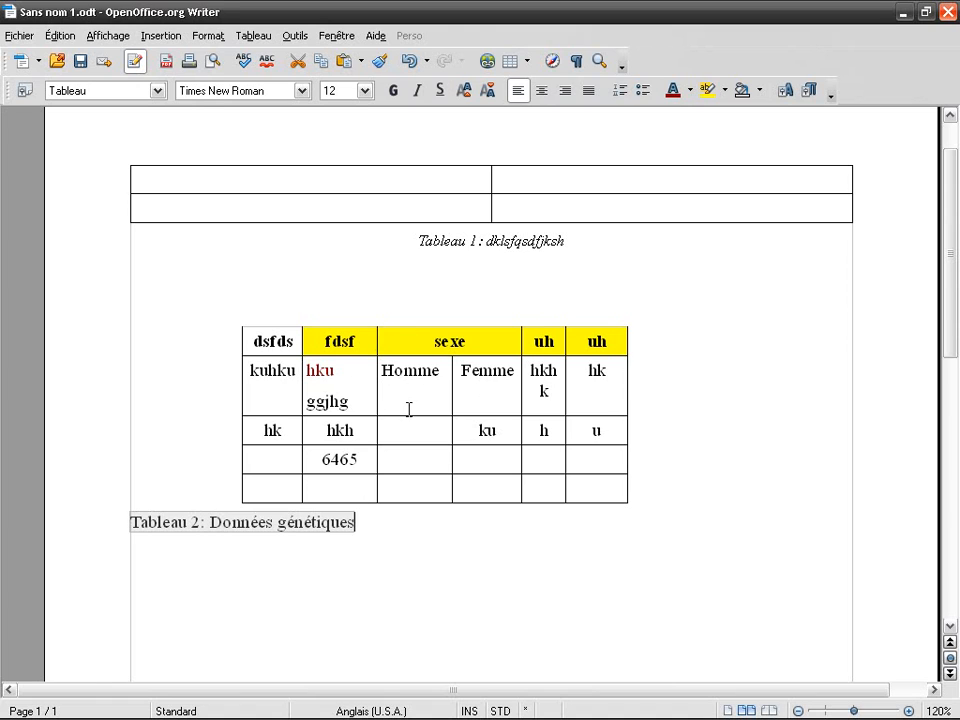
left_click_drag(409, 410, 474, 390)
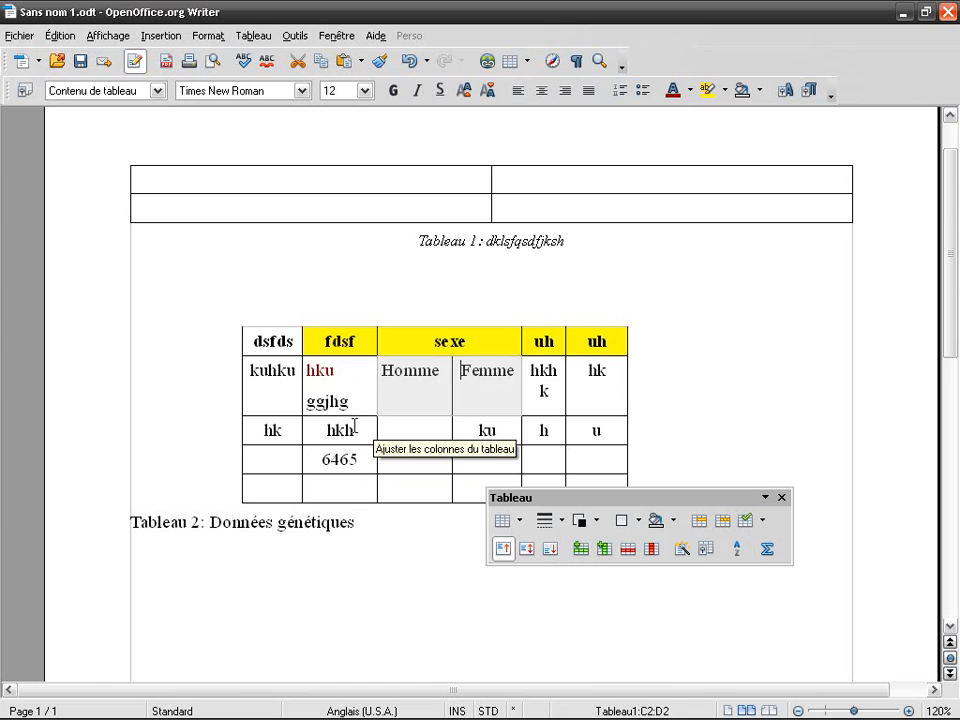
left_click(346, 430)
scroll(329, 500, "down", 1)
left_click(329, 500)
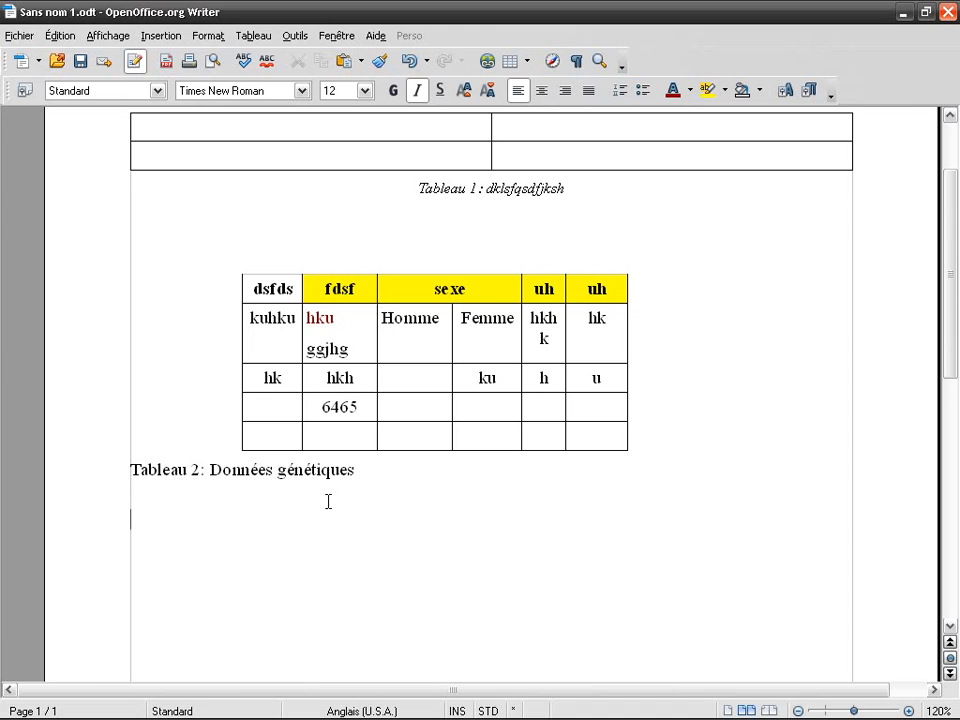
left_click_drag(418, 188, 596, 186)
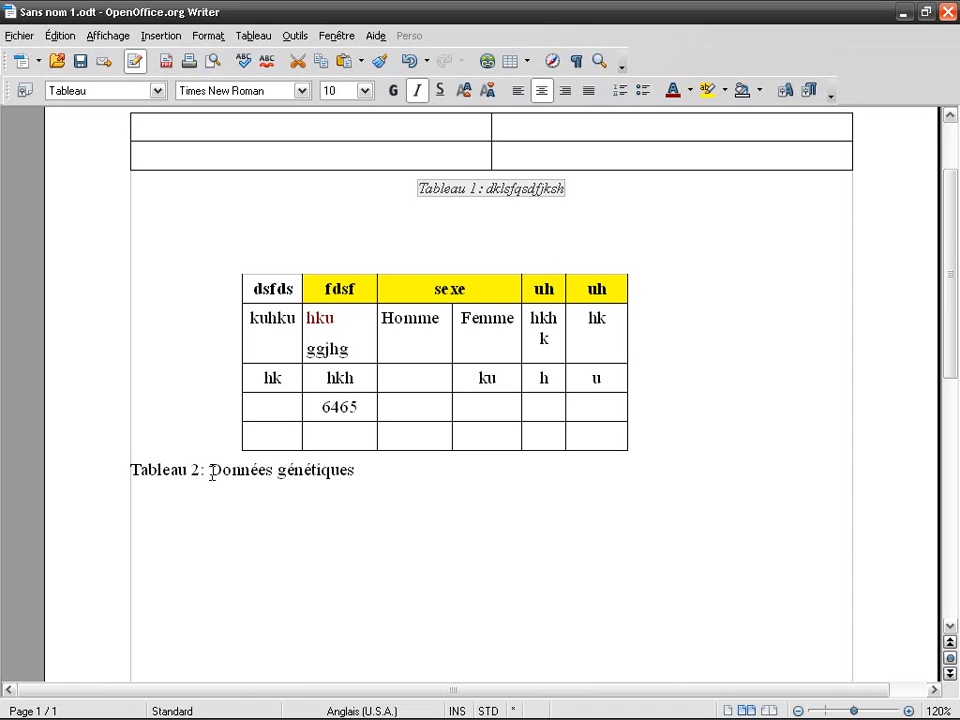
Delete the caption "Tableau 1: dklsfqsdfjksh" together with the blank lines that follow it
left_click(249, 491)
left_click_drag(484, 244, 223, 206)
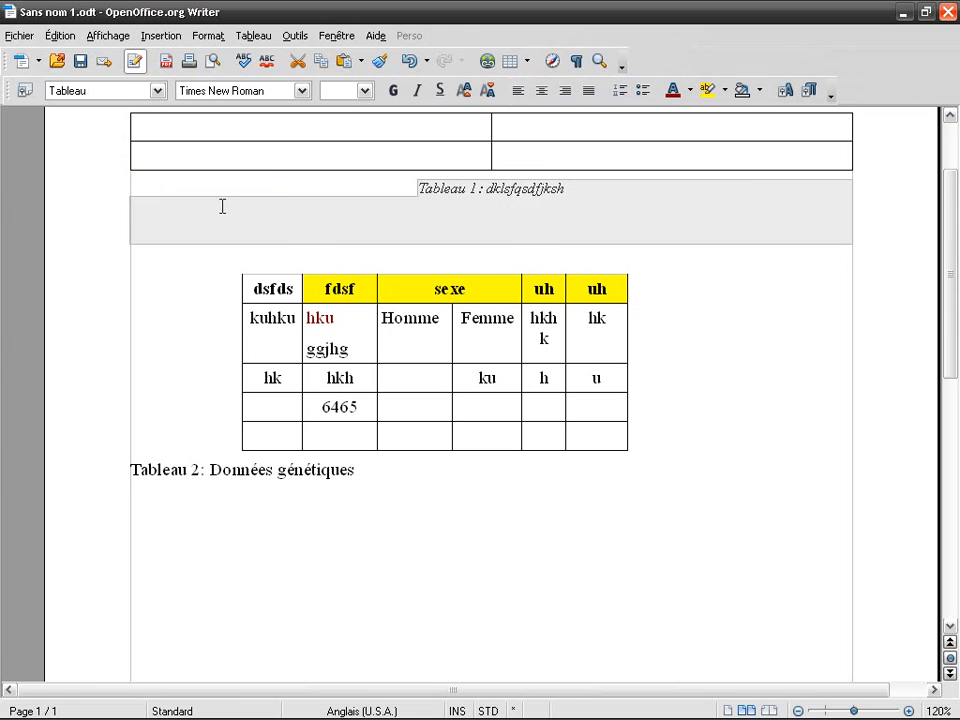
key("Delete")
Delete the empty two-by-two table and add a blank line above the remaining table
left_click(253, 35)
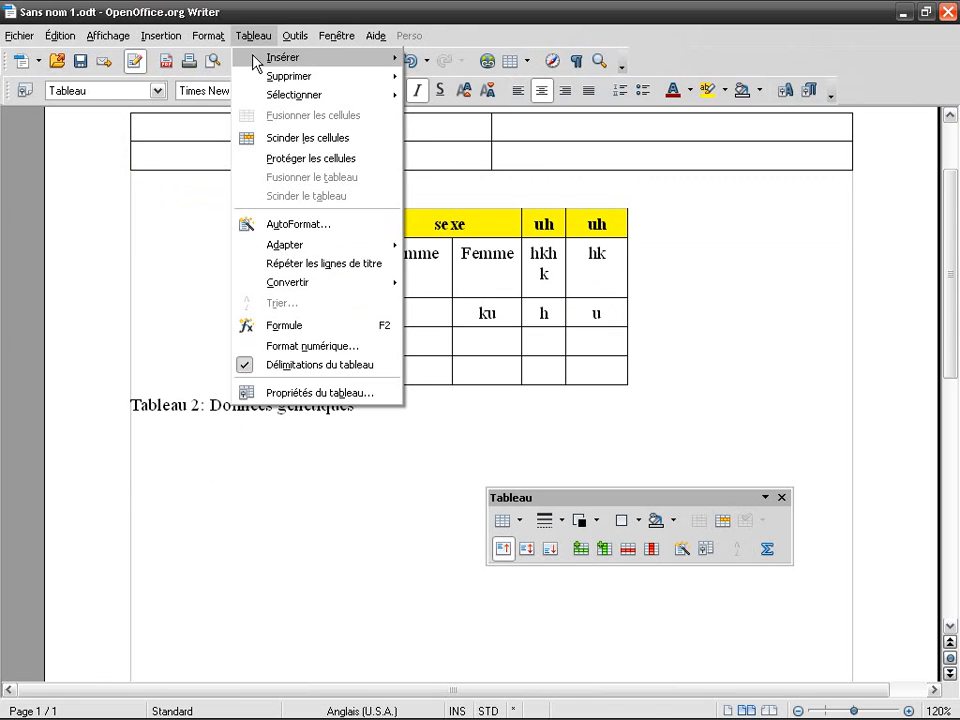
mouse_move(356, 80)
left_click(440, 78)
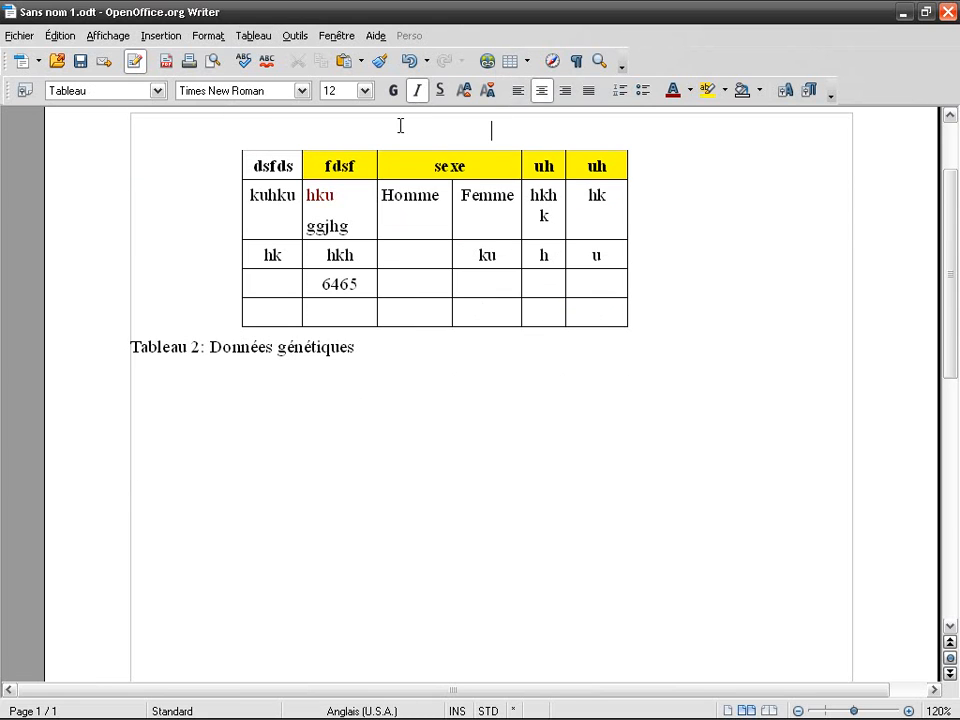
key("Return")
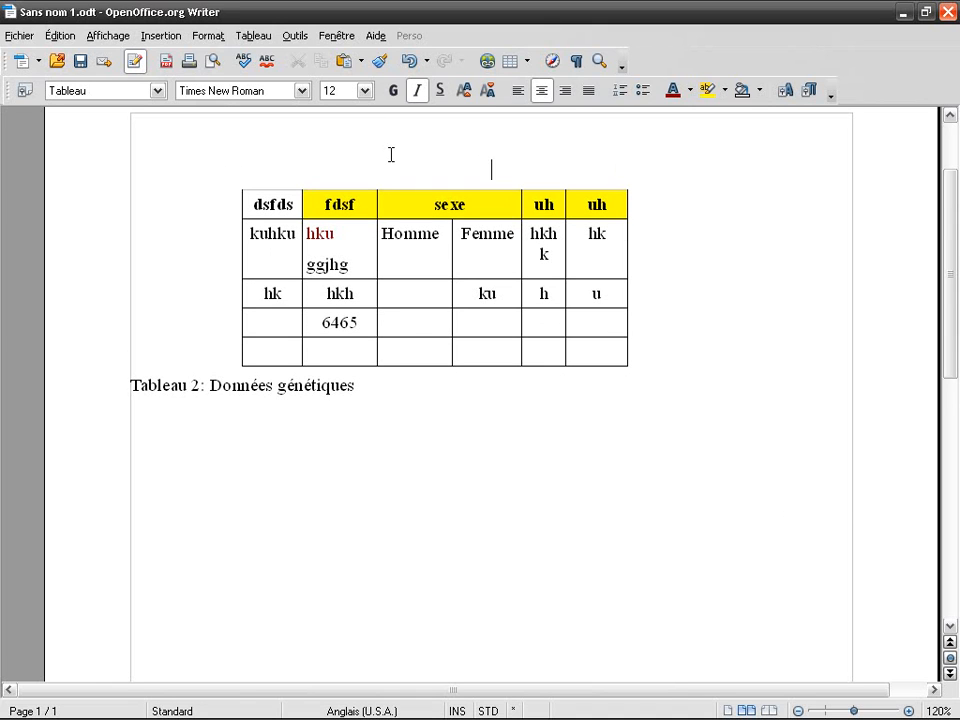
Delete the manually written caption "Tableau 2: Données génétiques" below the remaining table
left_click(355, 384)
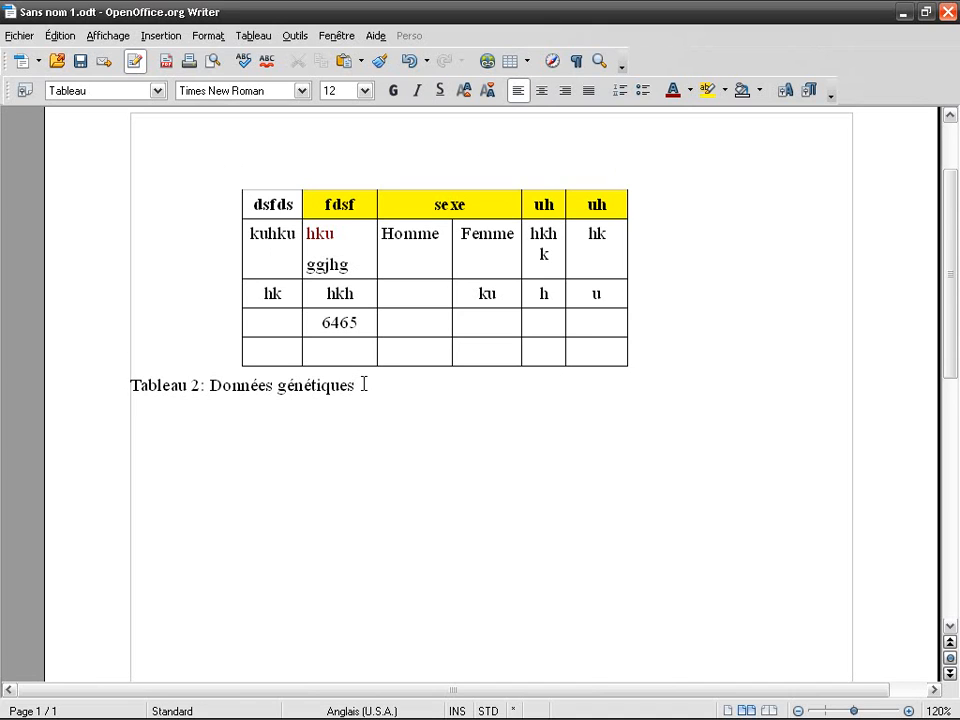
key("ctrl+shift+Left")
key("ctrl+shift+Left")
key("BackSpace")
key("shift+Home")
key("BackSpace")
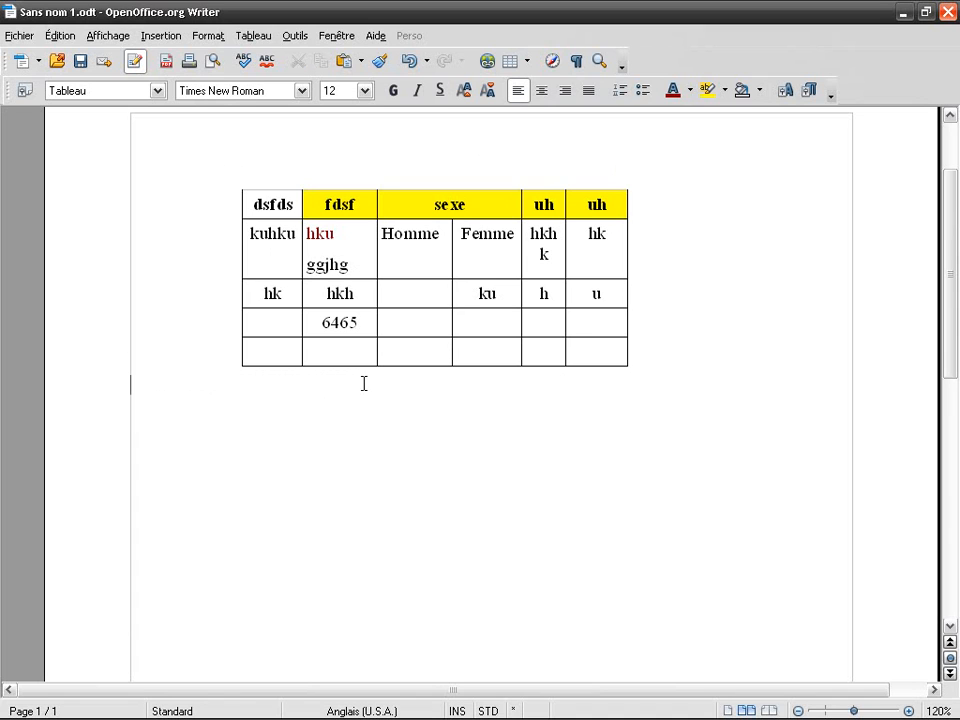
Start a caption for the table with the text "Données génétiques"
left_click(390, 243)
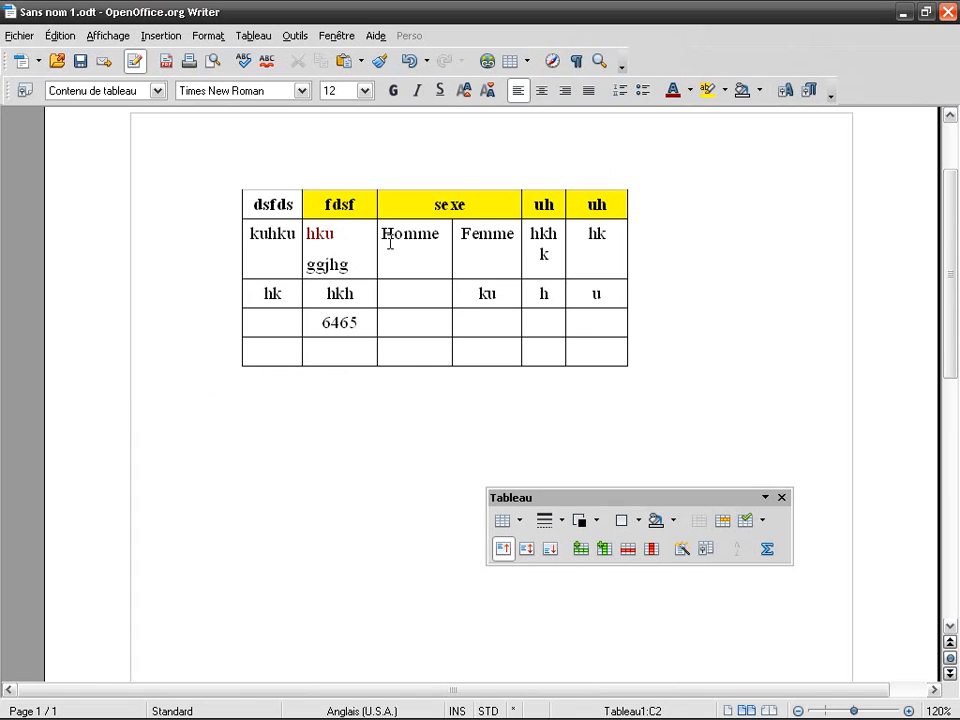
right_click(390, 243)
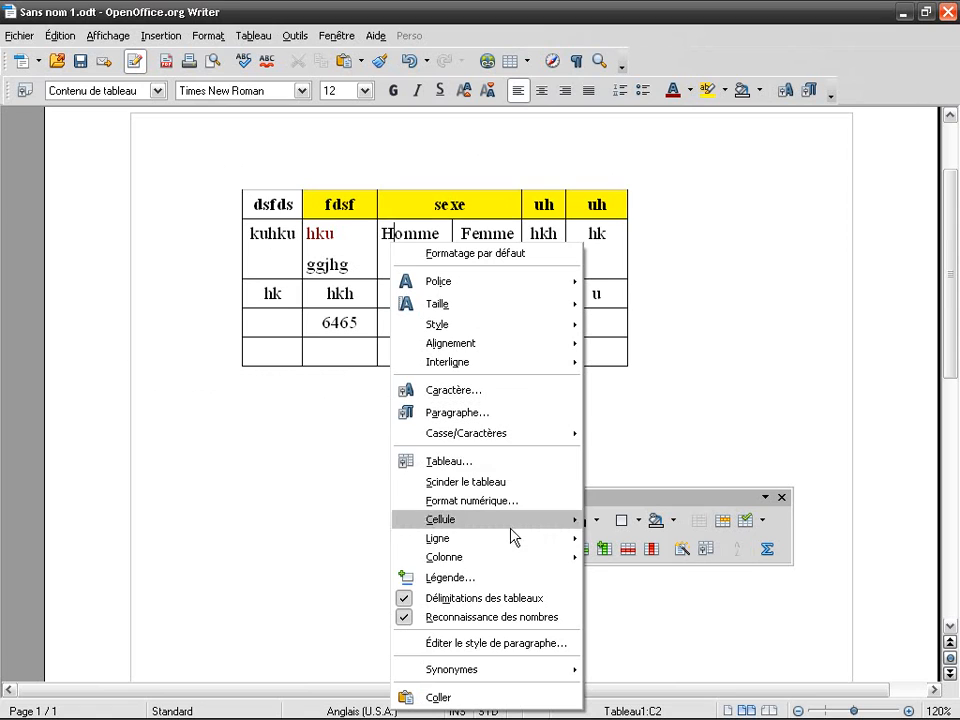
left_click(521, 588)
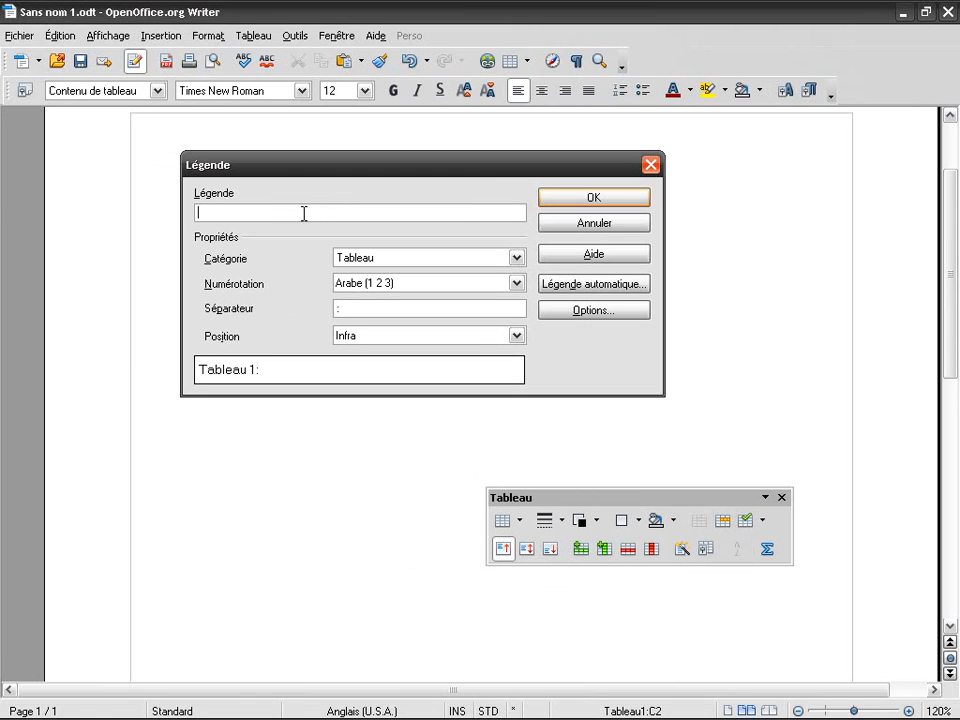
type("Données génétiques")
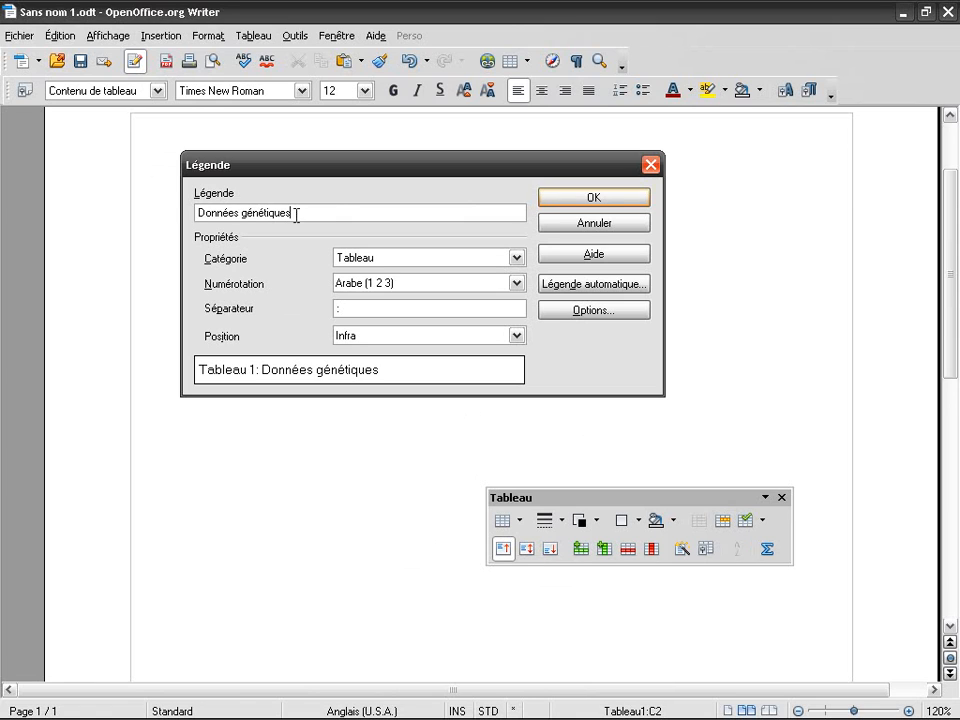
Set the caption's category to the custom name "Table"
left_click(517, 260)
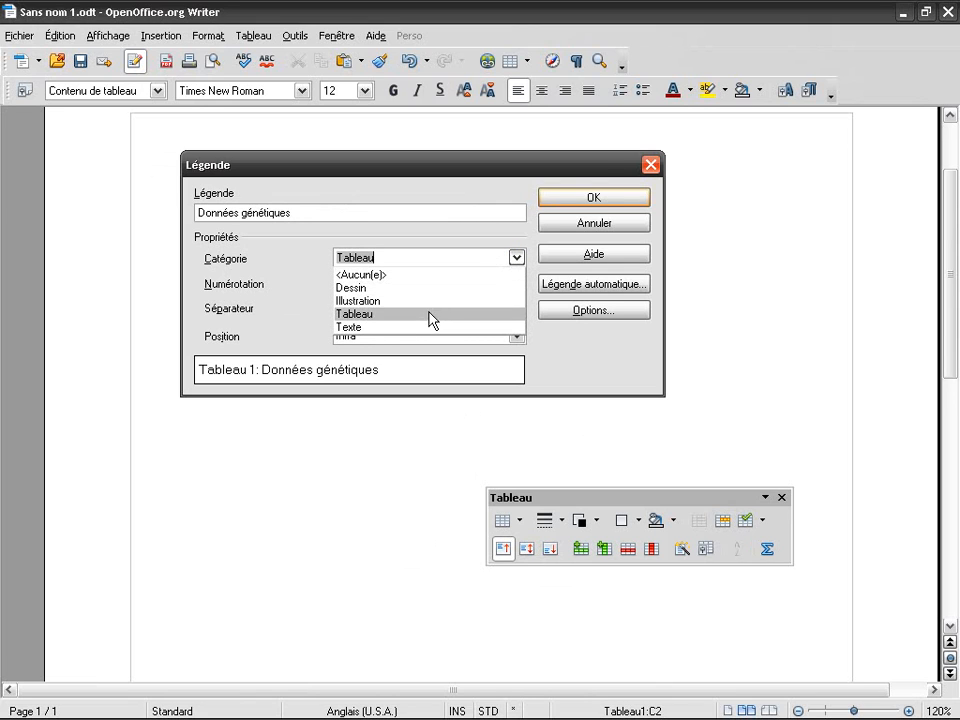
left_click(397, 258)
key("End")
key("BackSpace")
key("BackSpace")
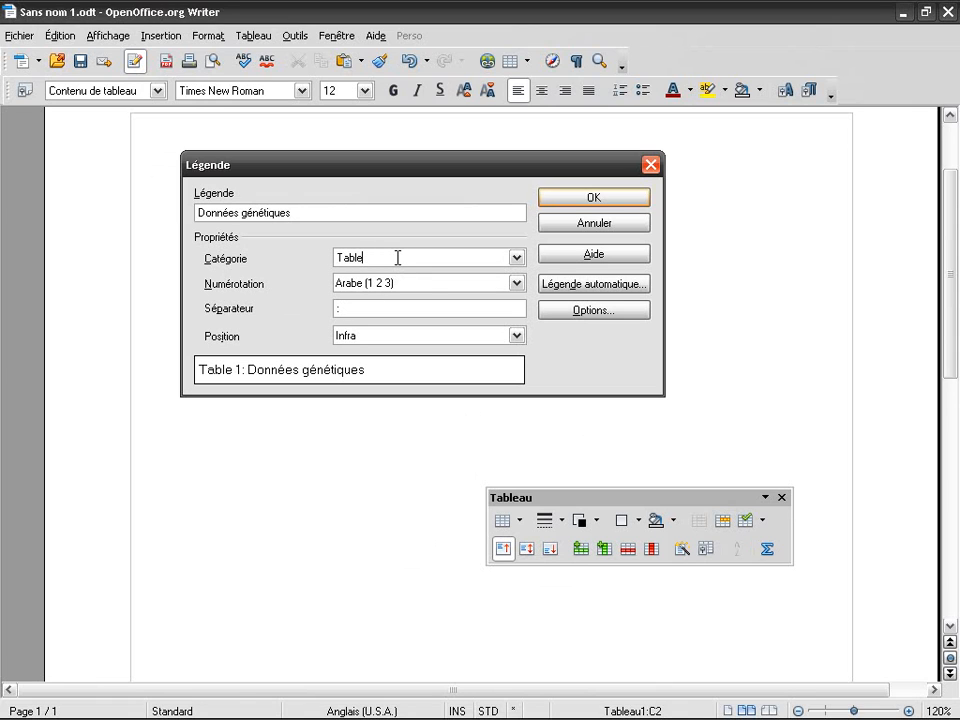
Look through the numbering formats available for the caption
left_click(515, 283)
scroll(516, 330, "up", 3)
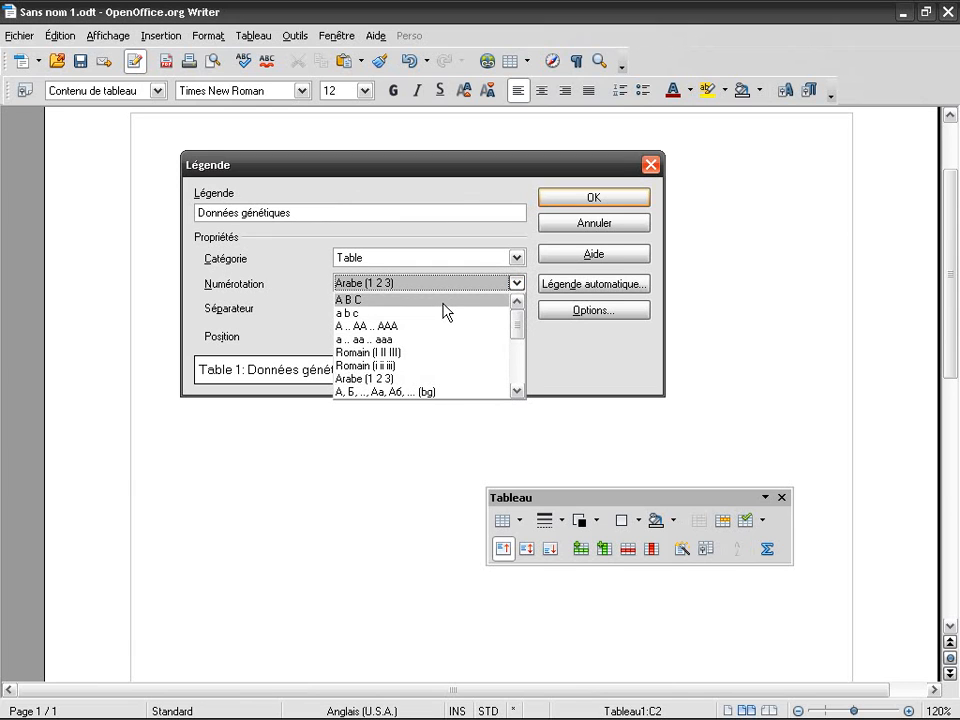
mouse_move(518, 313)
left_mouse_down()
mouse_move(518, 386)
mouse_move(514, 300)
left_mouse_up()
left_click(515, 289)
Set the caption's separator to a colon preceded by a space and keep its position at Infra
left_click(354, 306)
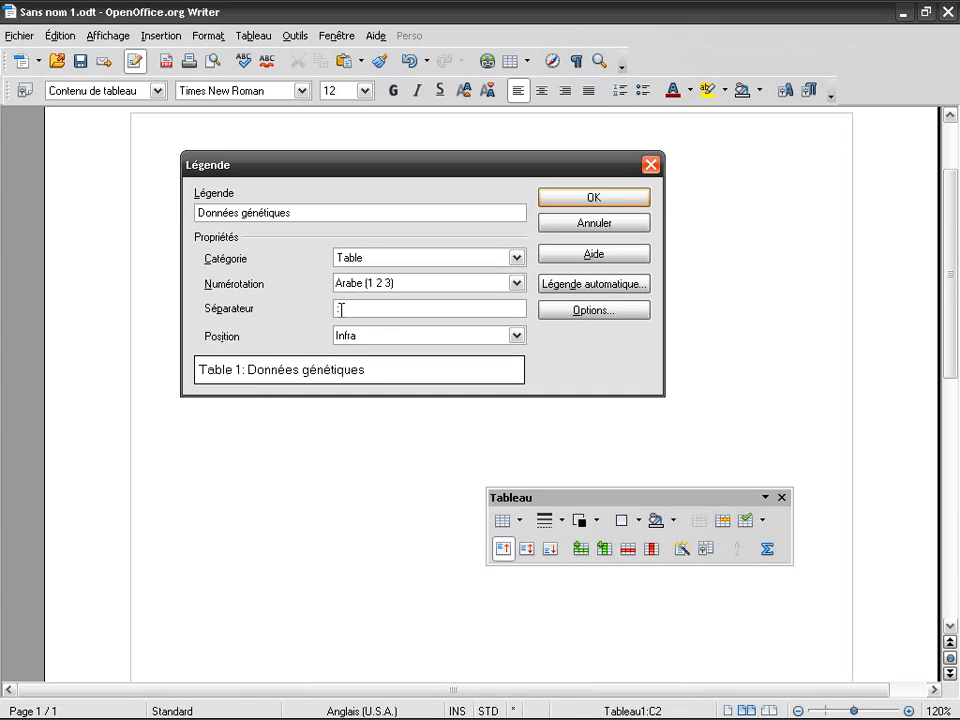
type(":")
key("BackSpace")
type(":")
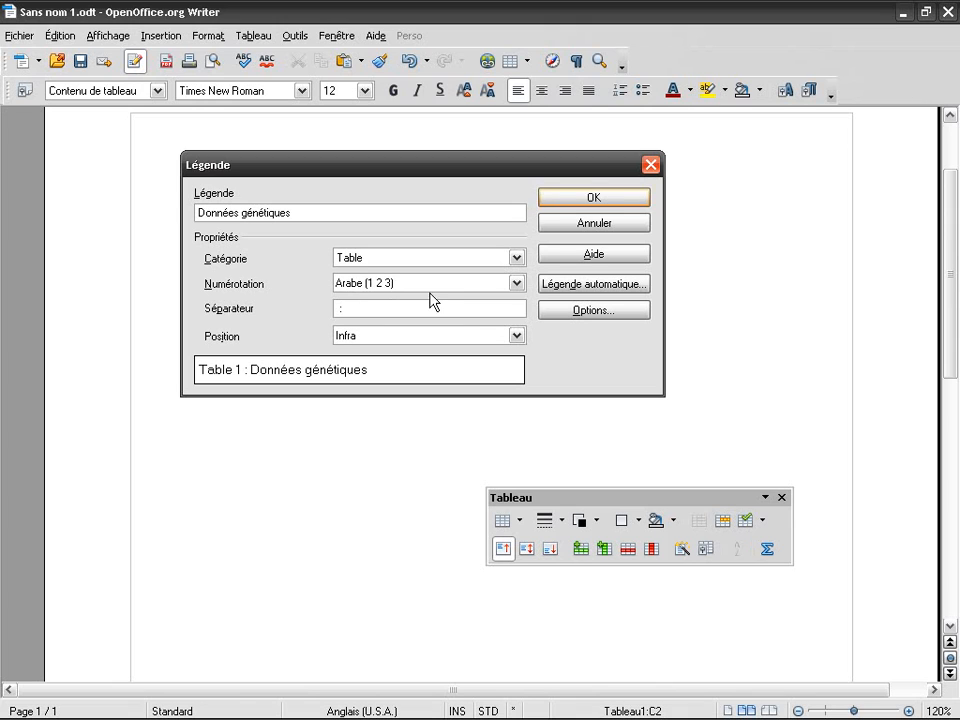
left_click(466, 336)
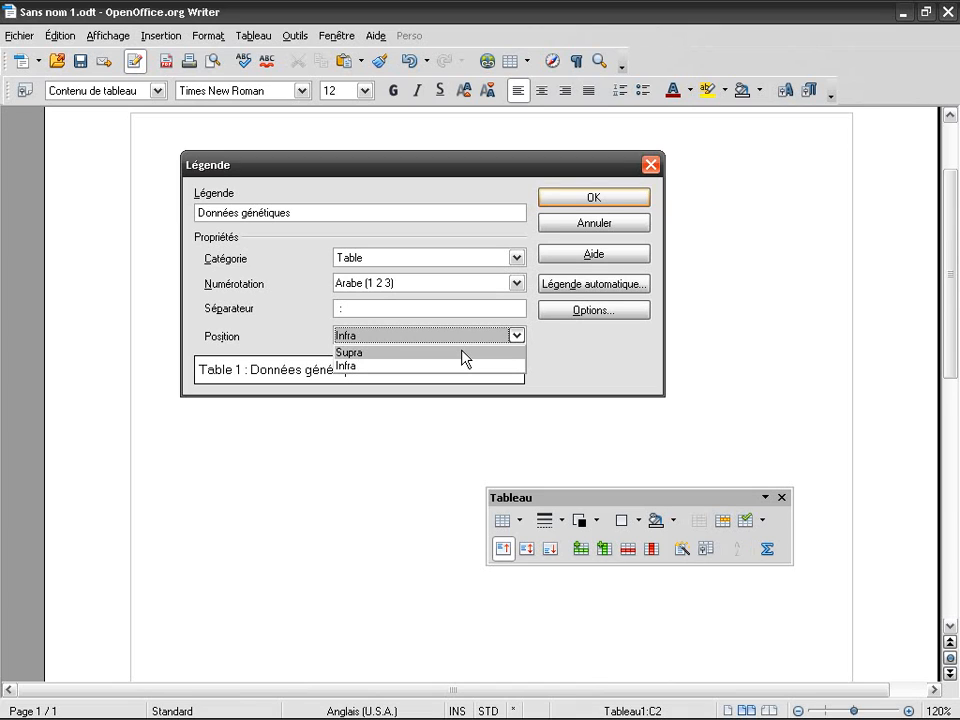
left_click(456, 367)
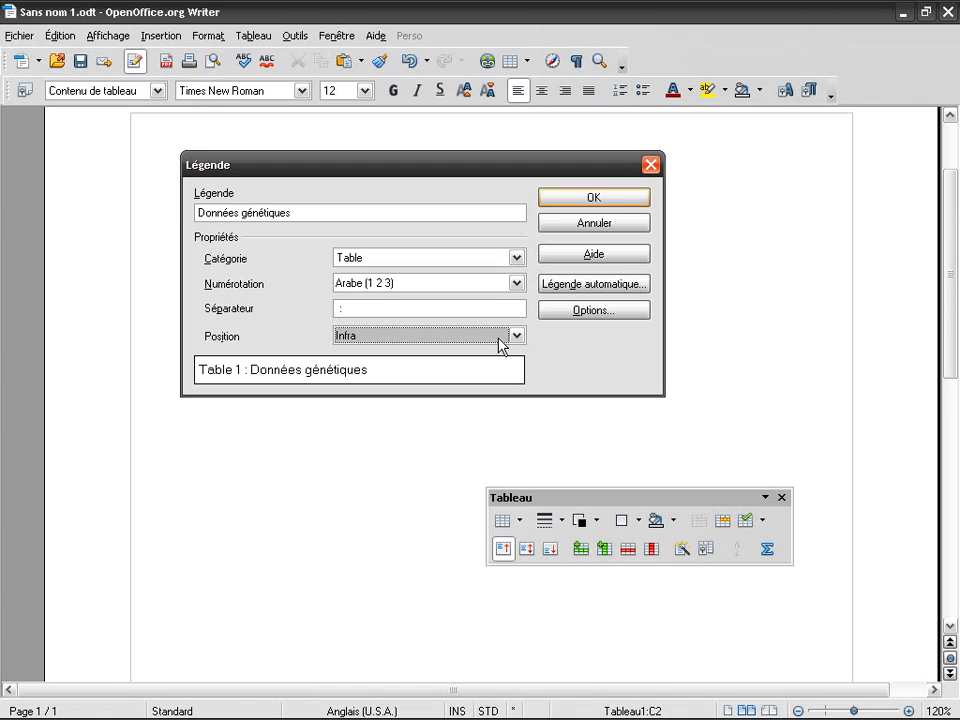
In the caption options, set the chapter numbering separator to "-" and keep the level at <Aucun(e)>
left_click(620, 313)
left_click_drag(520, 264, 701, 251)
left_click(710, 295)
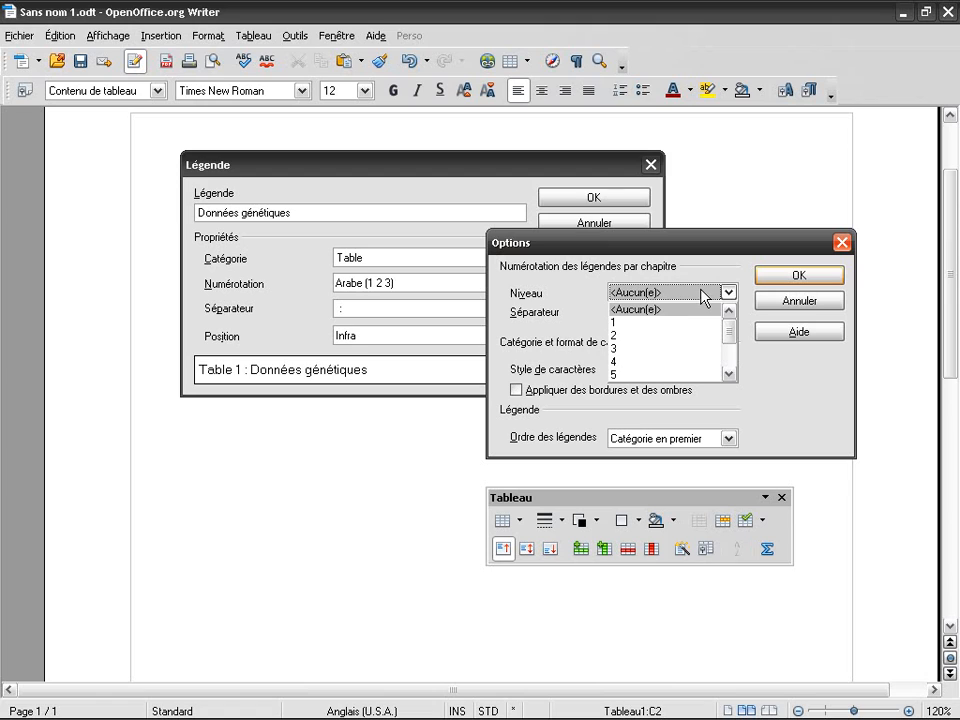
left_click(634, 315)
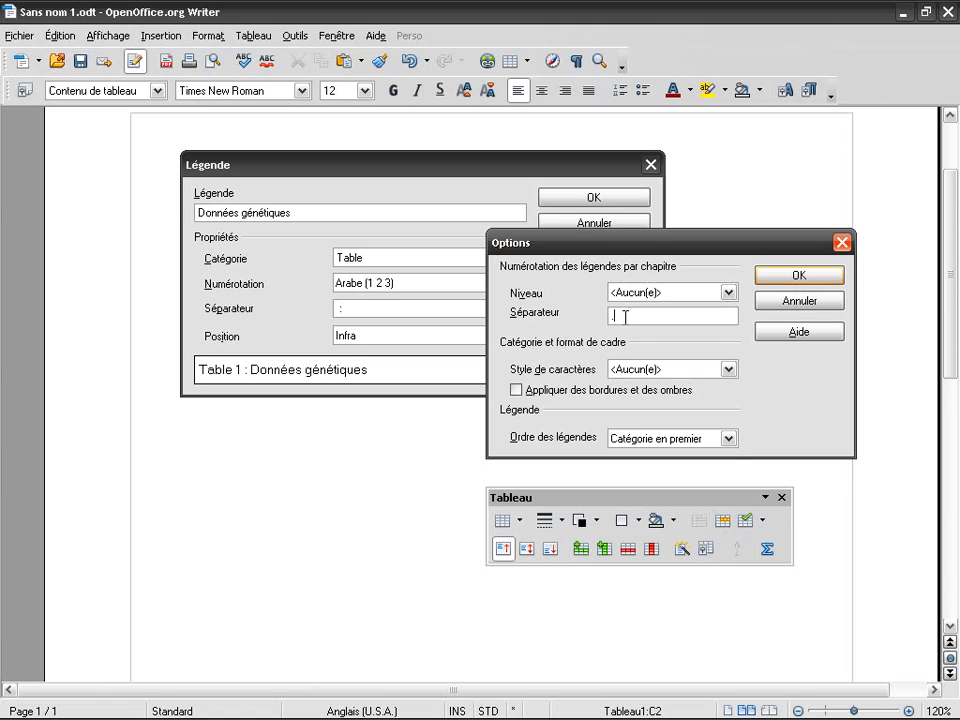
key("BackSpace")
type("-")
left_click(726, 294)
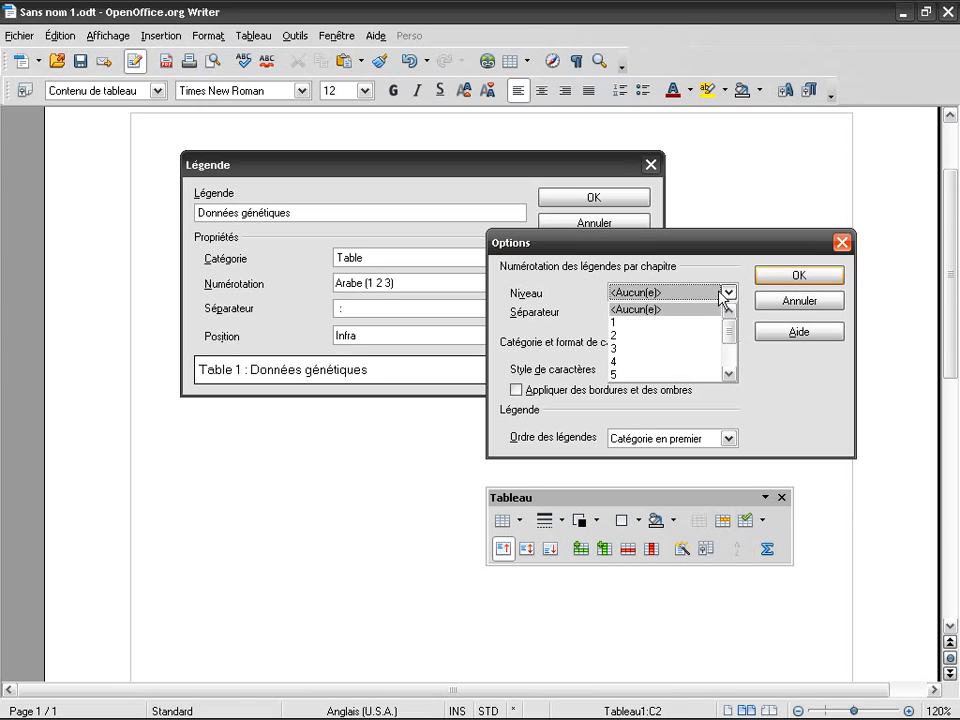
left_click(669, 297)
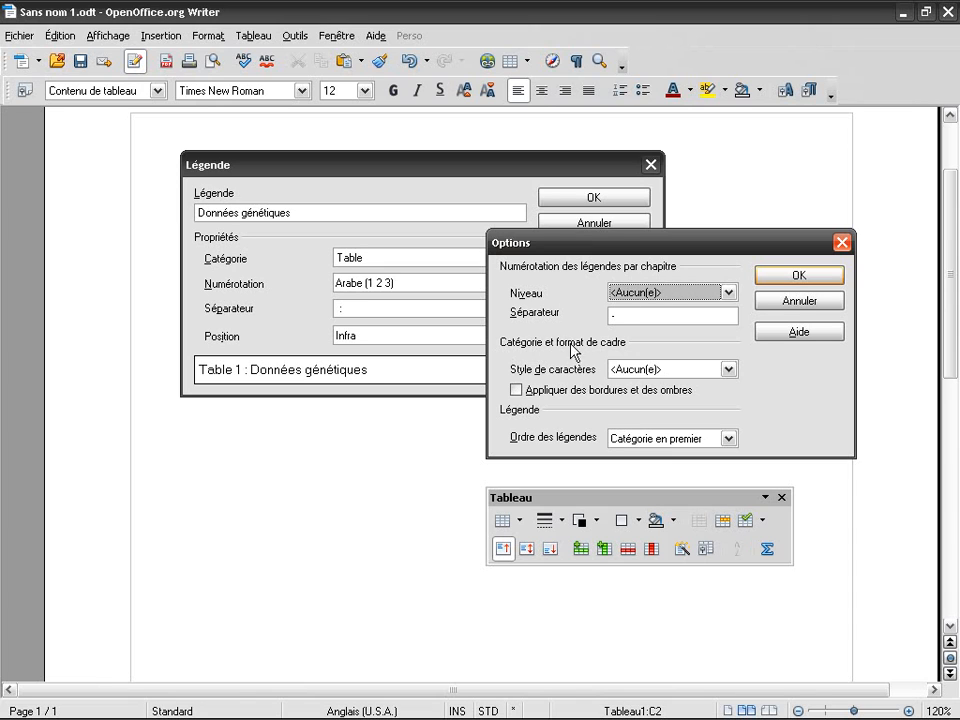
Look through the character styles for the caption's category and keep <Aucun(e)>
left_click(700, 372)
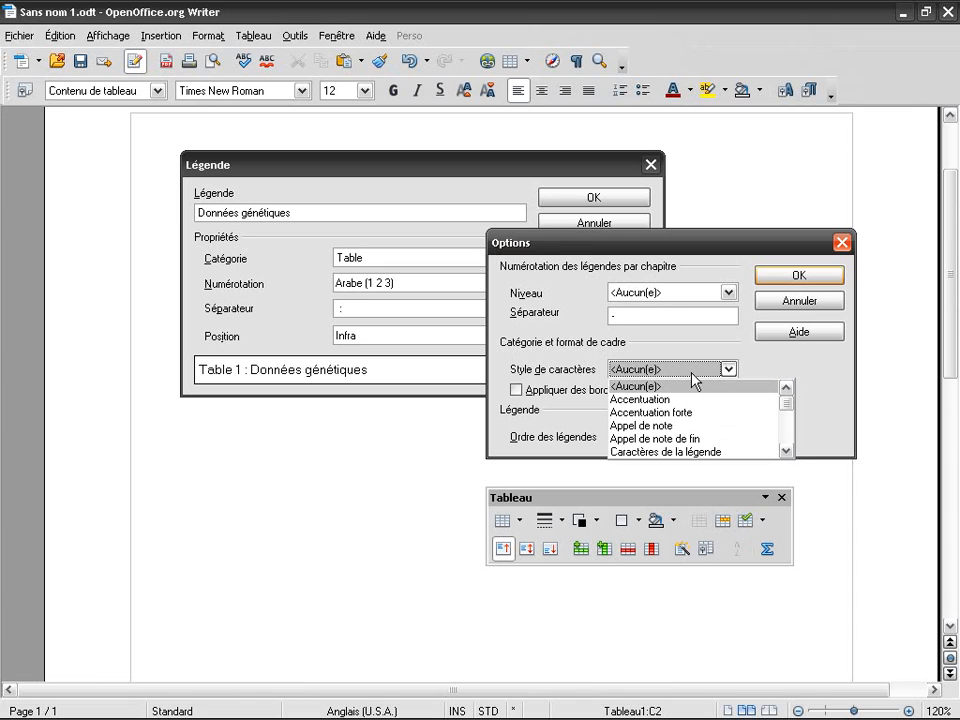
left_click(694, 374)
left_click(694, 374)
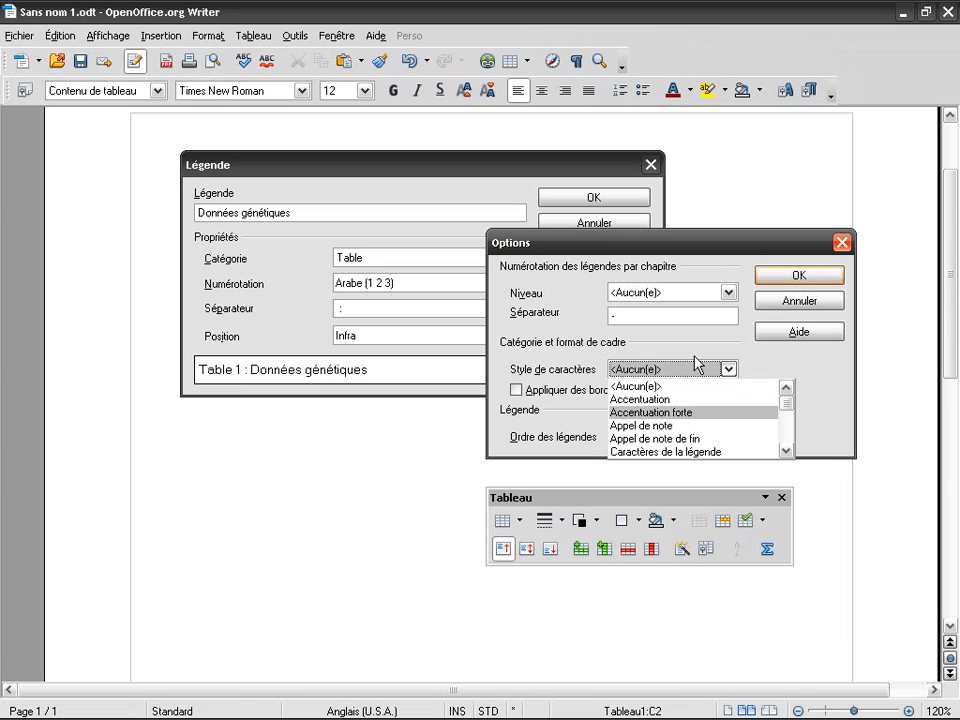
left_click(678, 387)
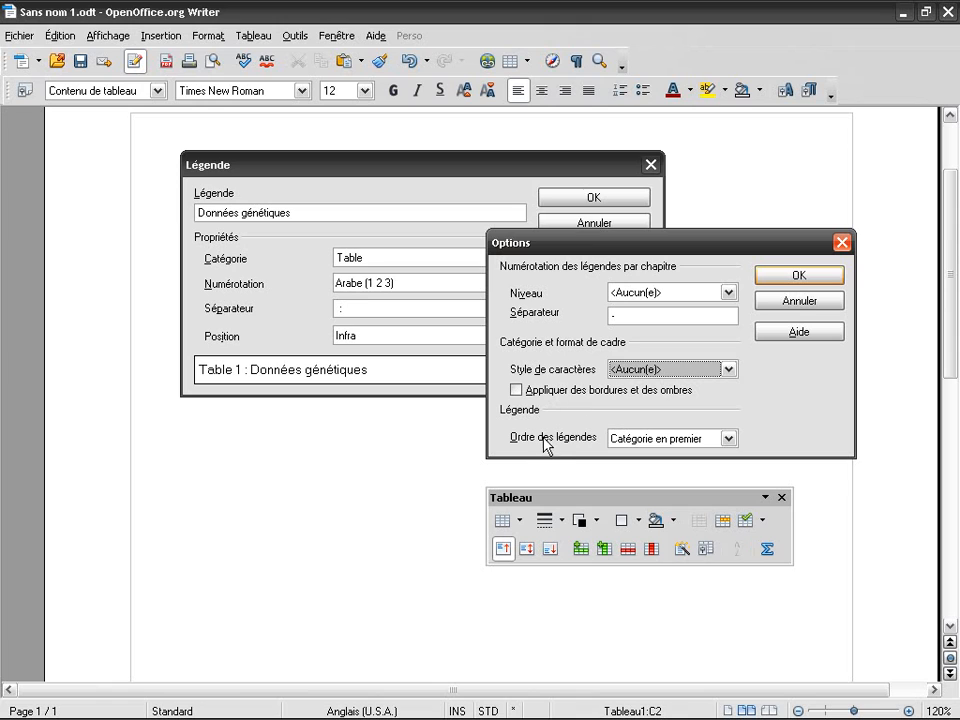
Set the caption order to Numérotation en premier and apply the options
left_click(690, 438)
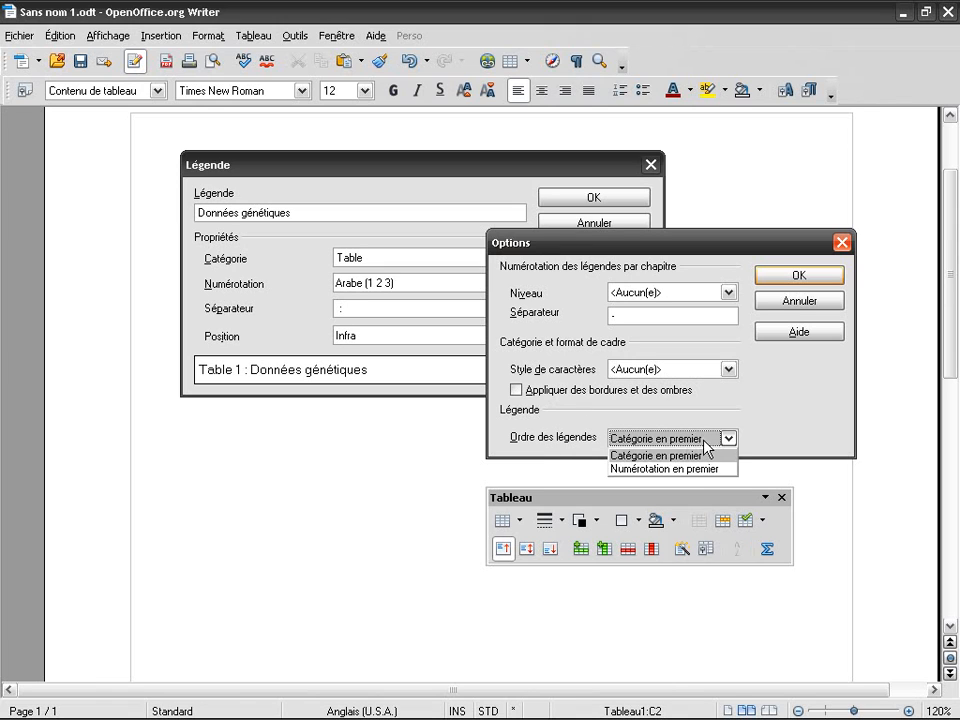
left_click(699, 469)
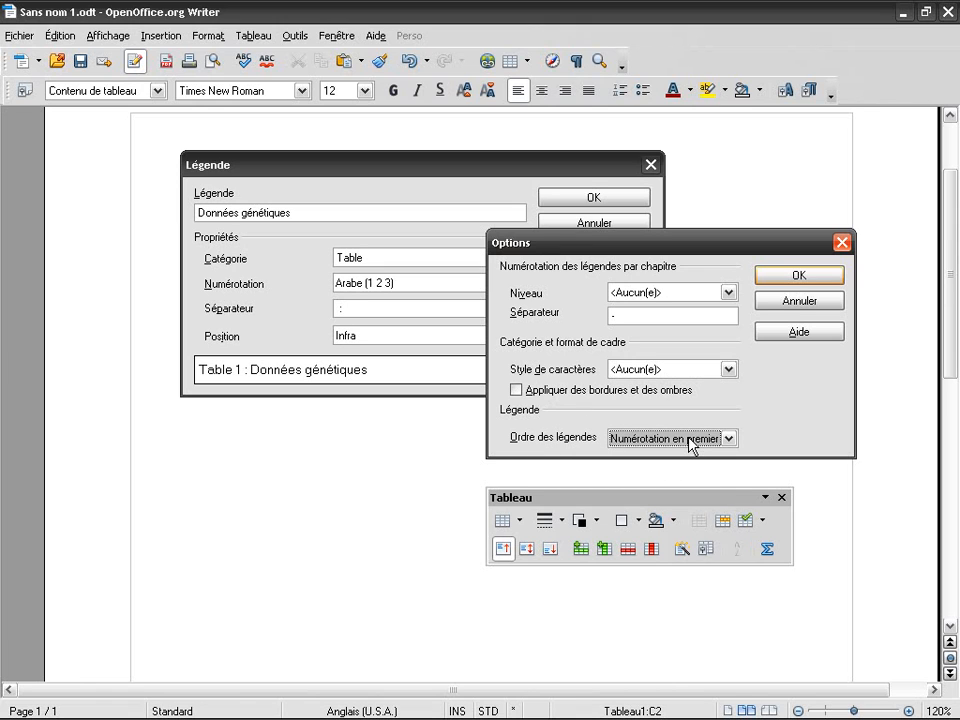
left_click(795, 276)
Insert the caption below the table with the category Tableau and the order Catégorie en premier
left_click(517, 310)
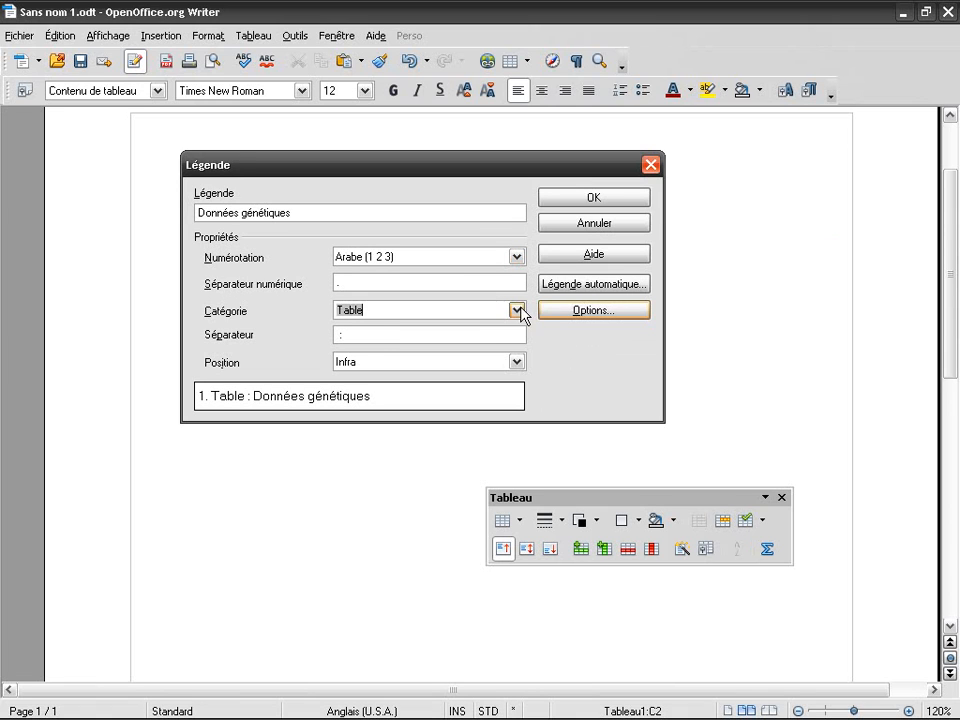
left_click(480, 367)
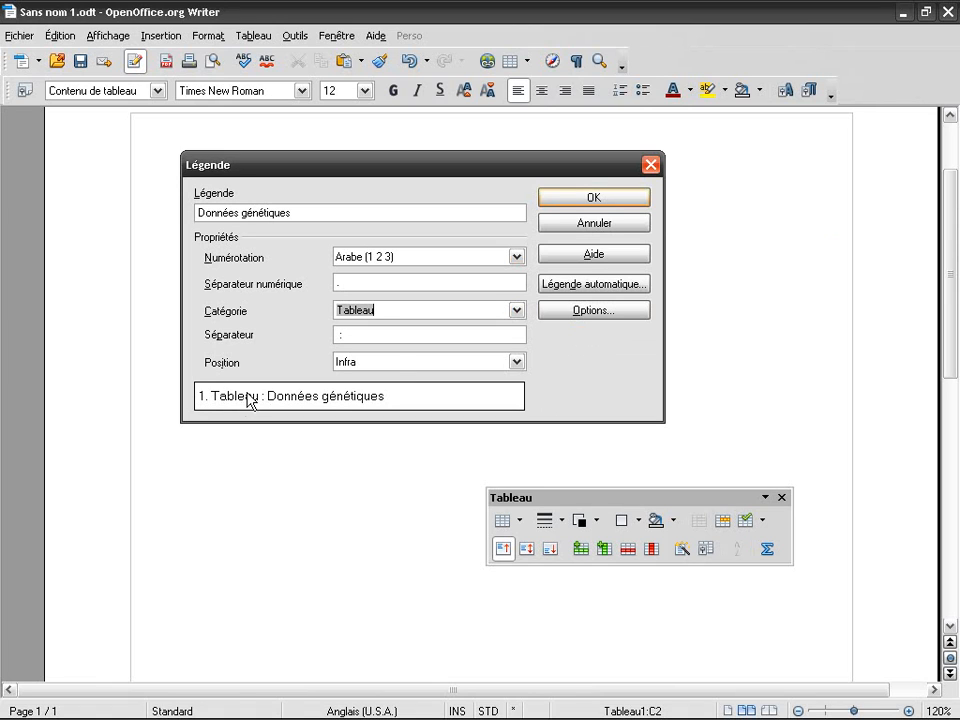
left_click(585, 314)
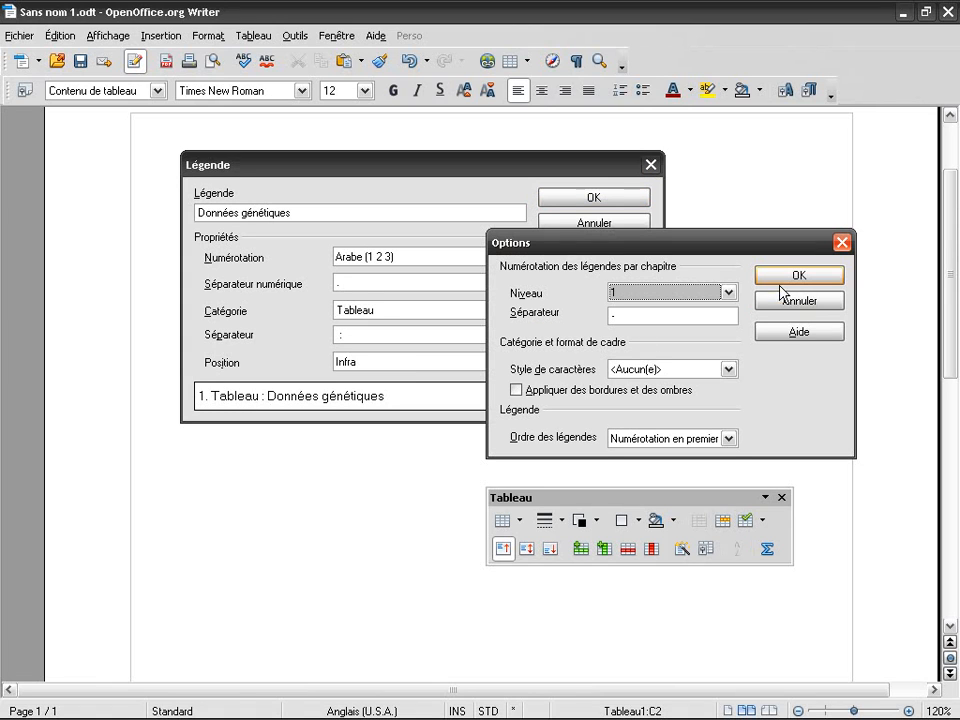
left_click(690, 438)
left_click(686, 457)
left_click(795, 277)
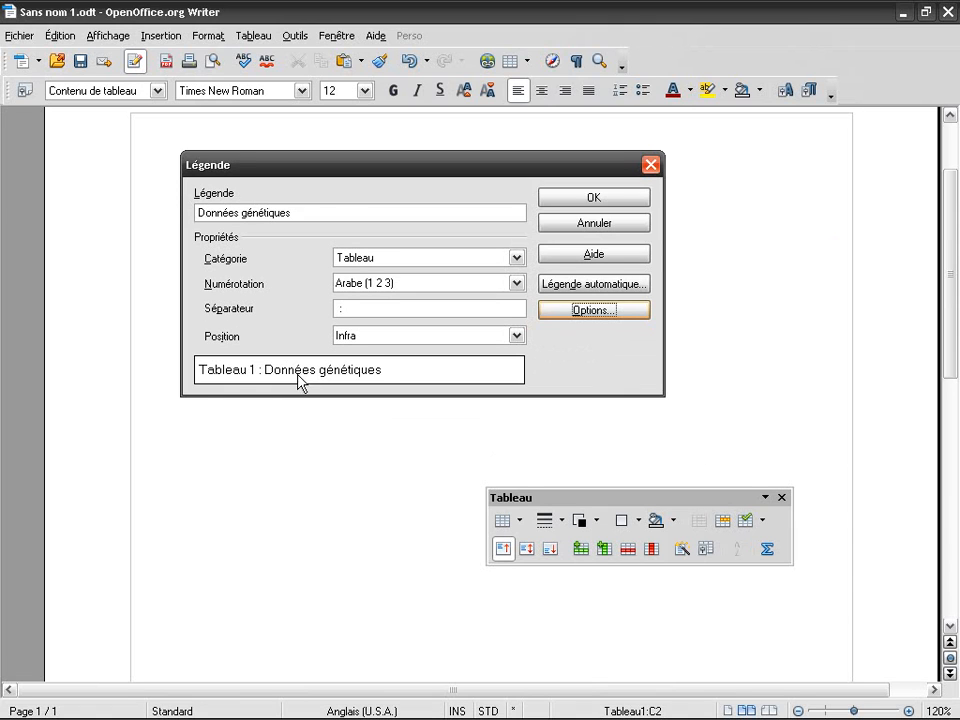
left_click(588, 197)
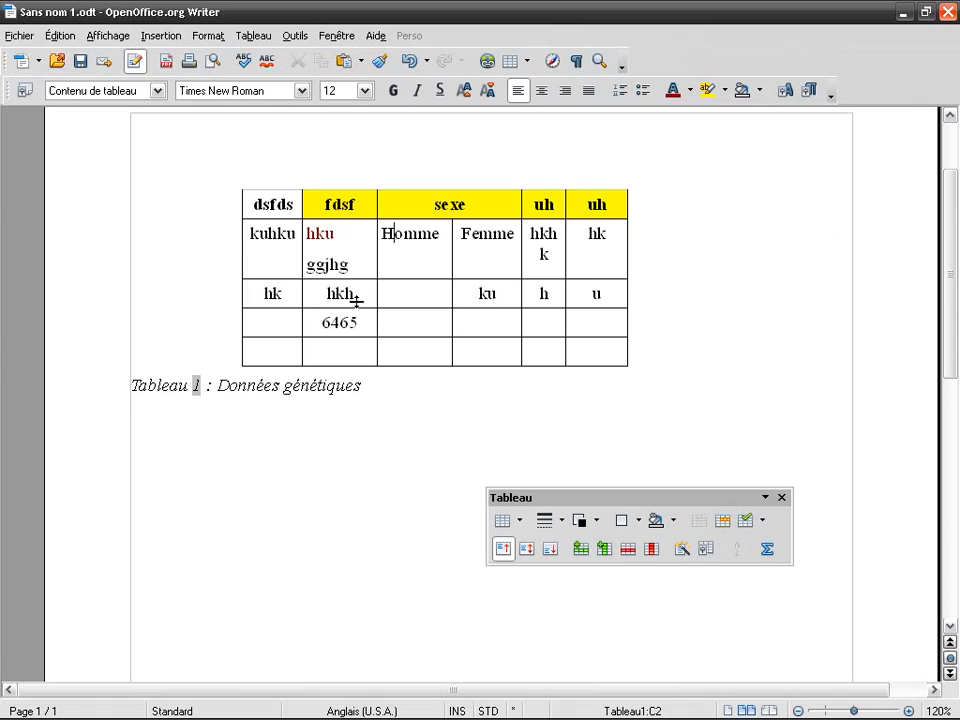
Examine the text and number field of the caption inserted below the table
left_click(276, 384)
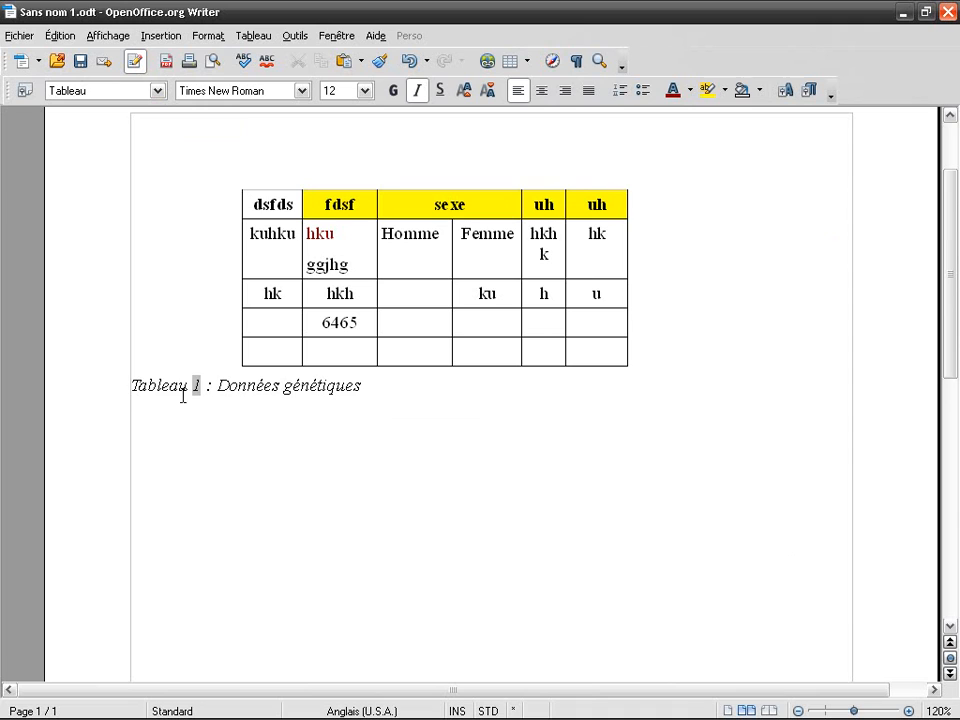
triple_click(152, 384)
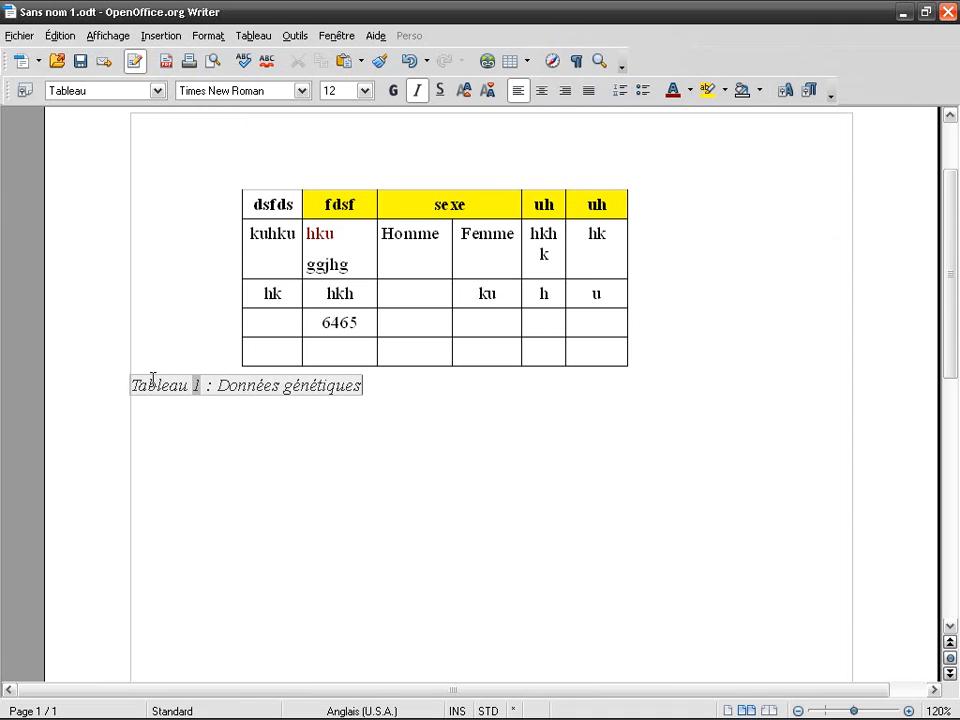
left_click(250, 372)
Insert an empty two-by-two table a few lines below the captioned table
left_click(253, 467)
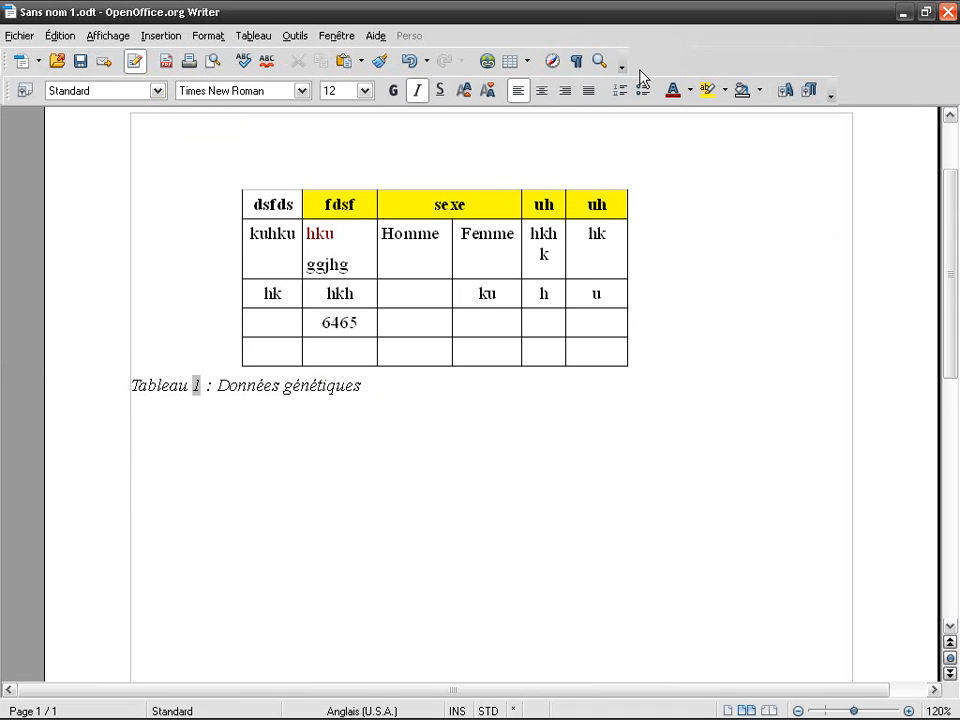
left_click(528, 64)
left_click(535, 99)
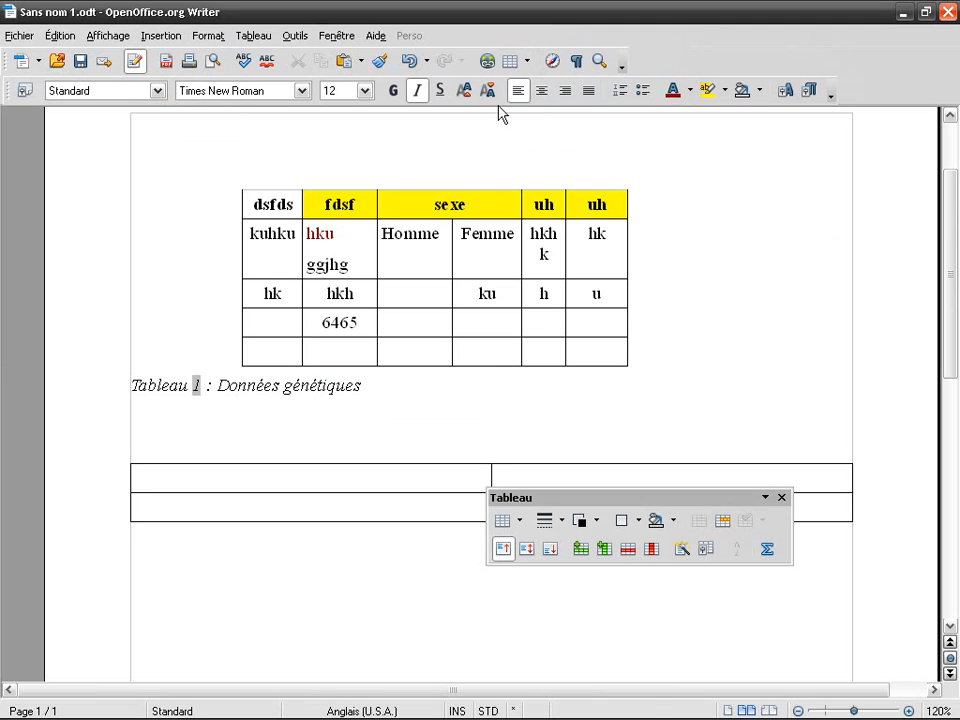
Open the automatic caption settings from the new table's caption dialog
right_click(302, 477)
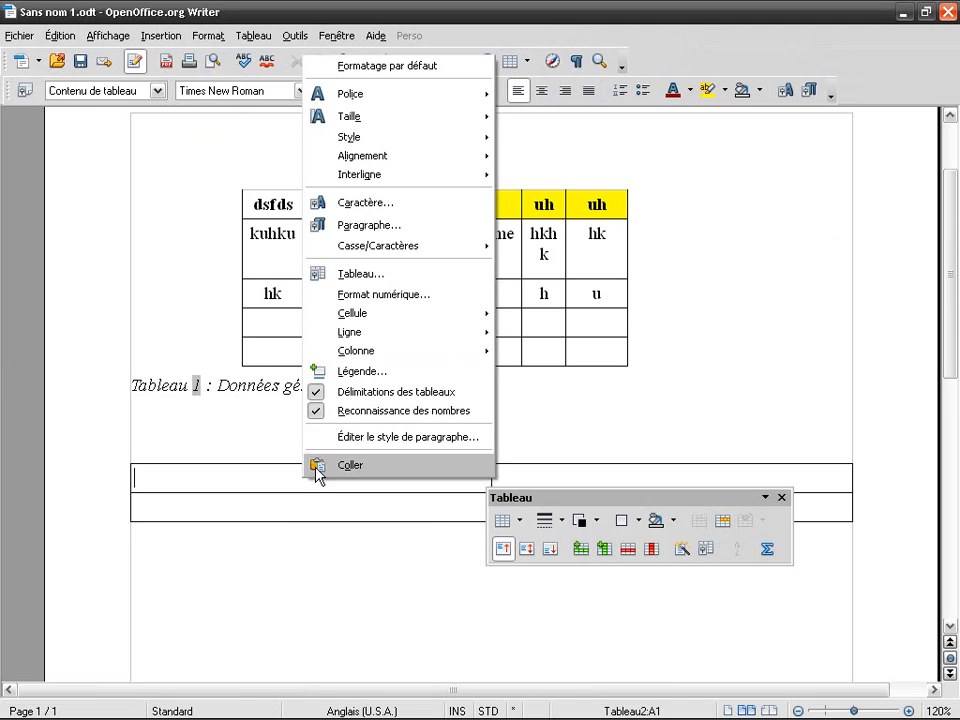
left_click(435, 369)
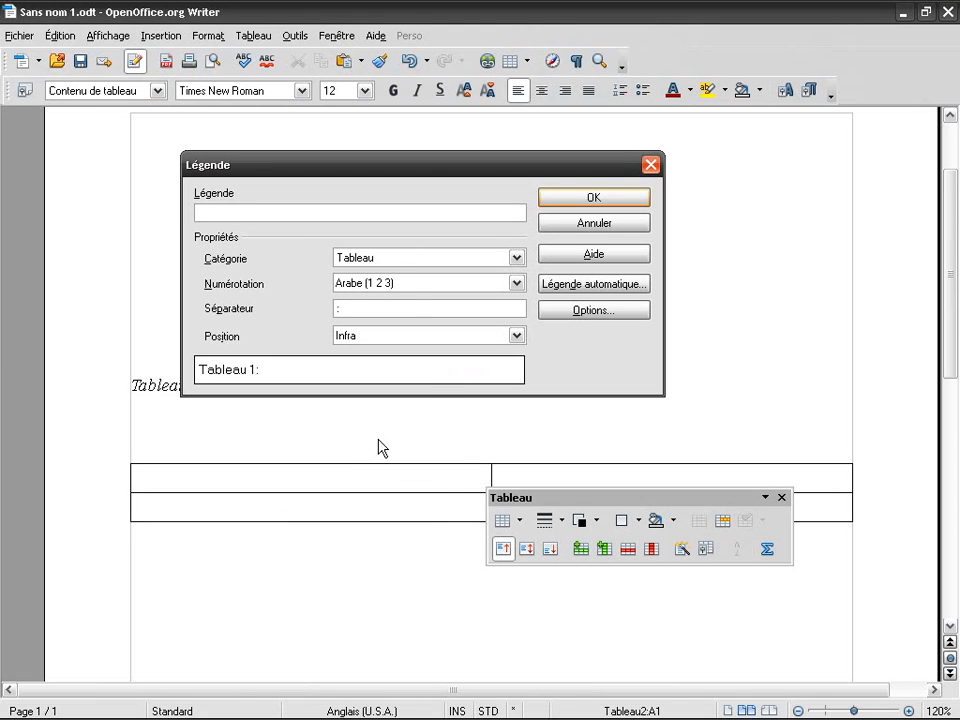
left_click_drag(447, 170, 462, 129)
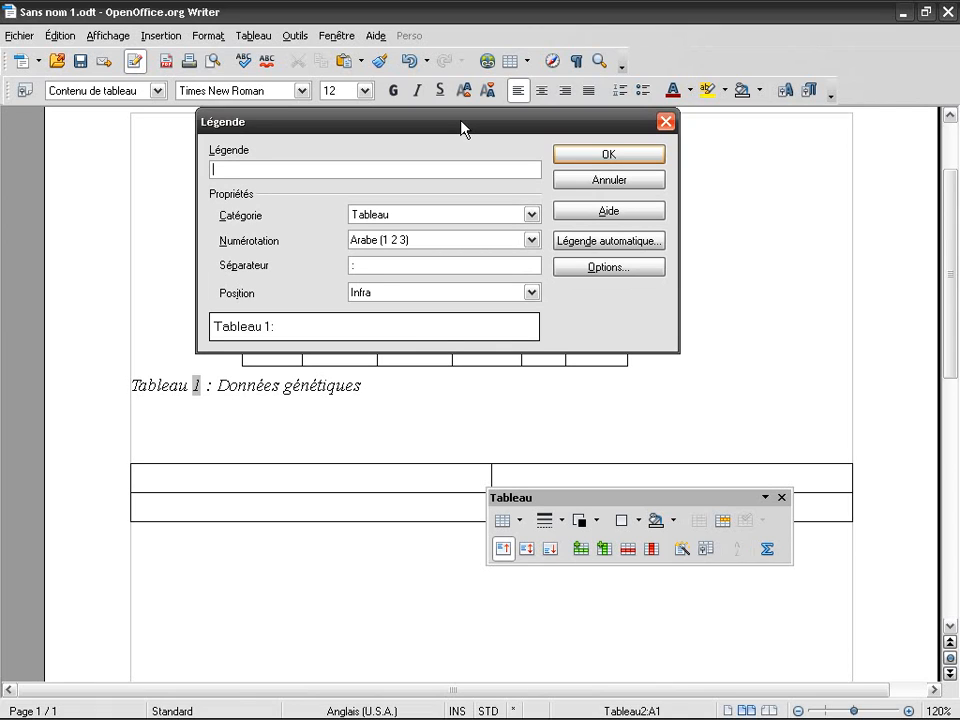
left_click(412, 262)
left_click(582, 247)
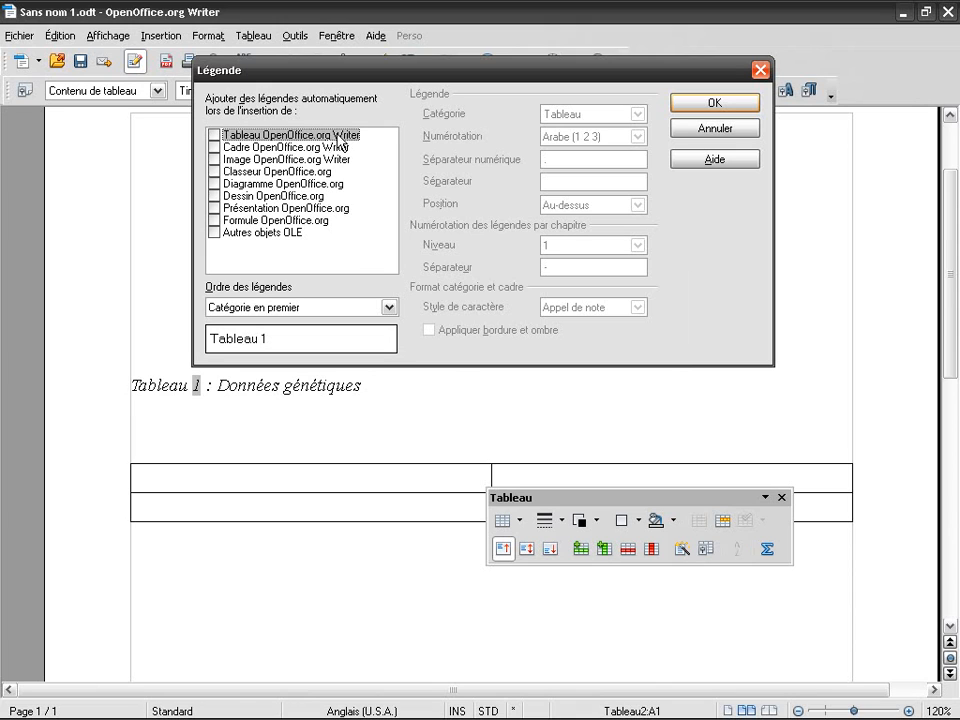
Enable automatic captions for Writer tables with category Tableau, numbering Arabe (1 2 3), separator " : " and position Au-dessus
left_click(214, 134)
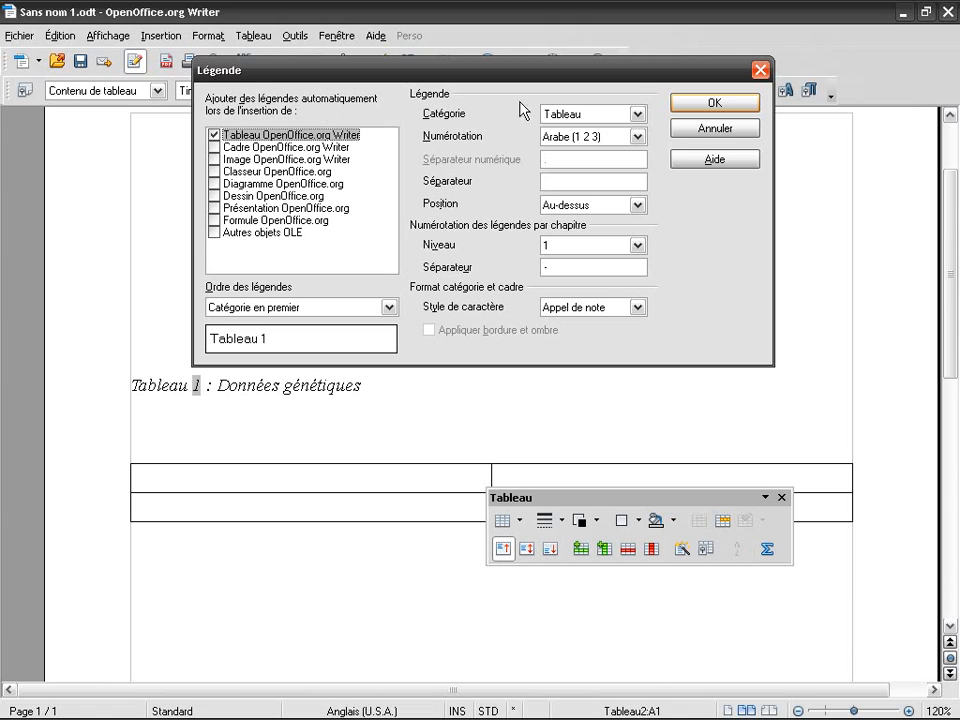
left_click(637, 114)
left_click(637, 114)
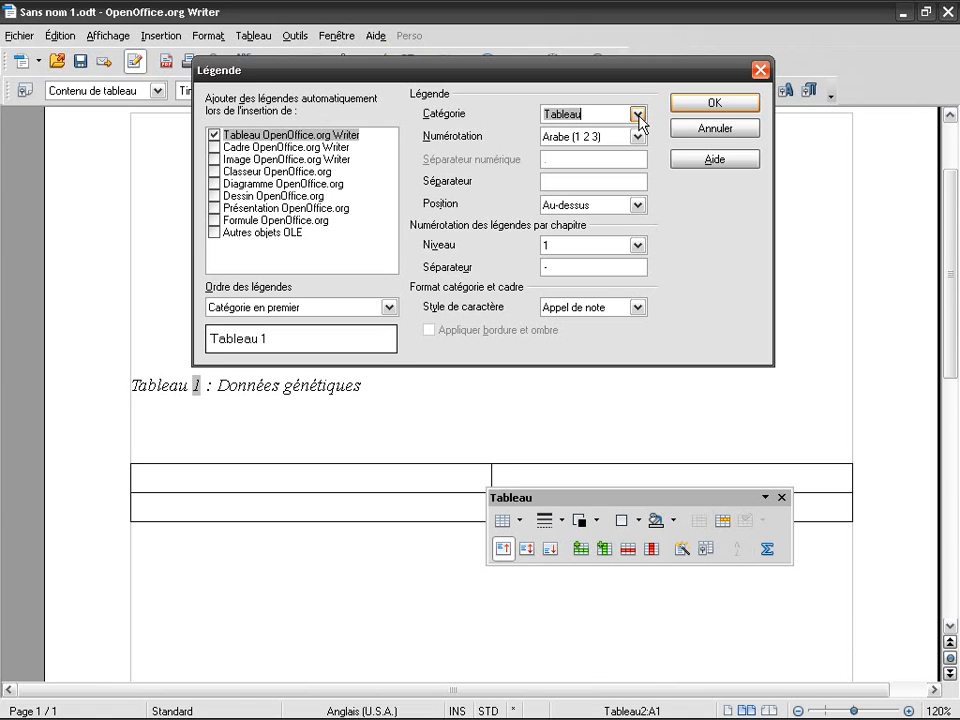
left_click(637, 136)
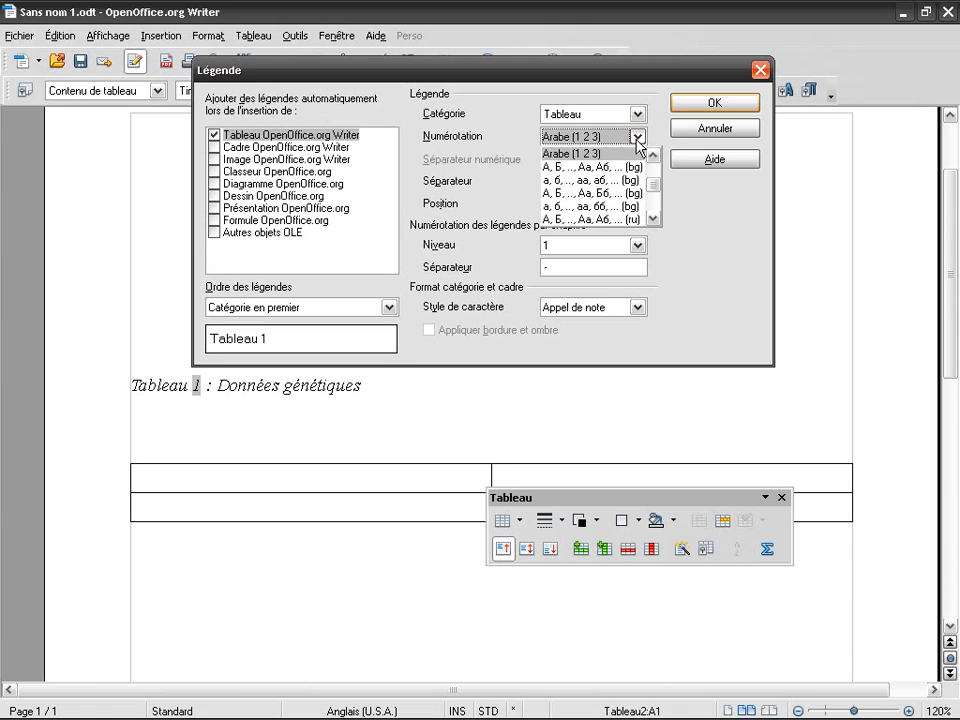
scroll(628, 187, "up", 2)
left_click(637, 137)
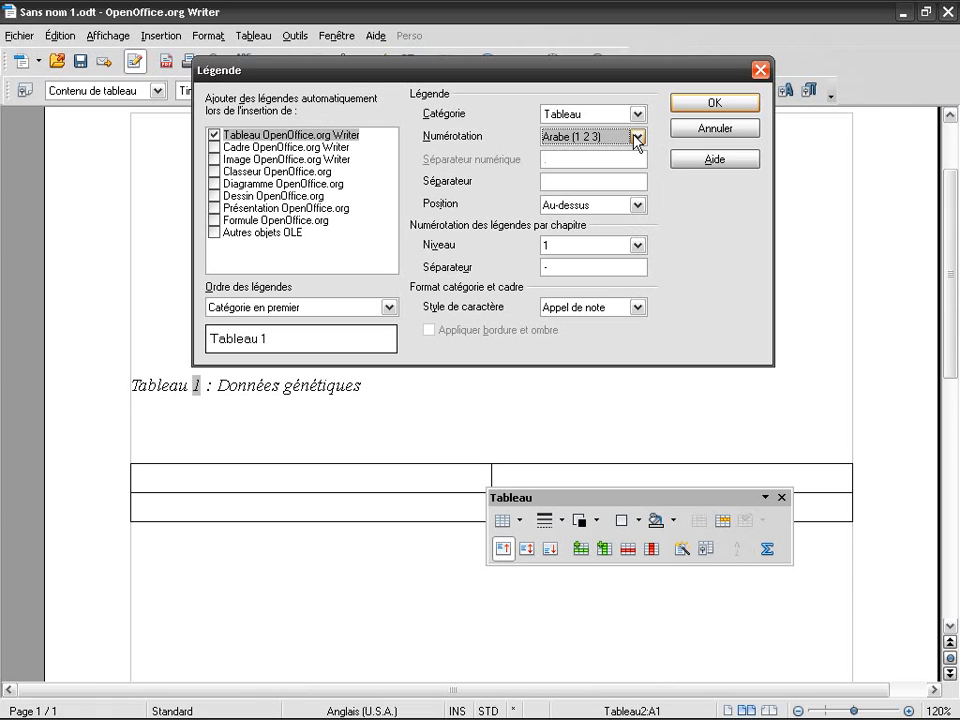
left_click(562, 181)
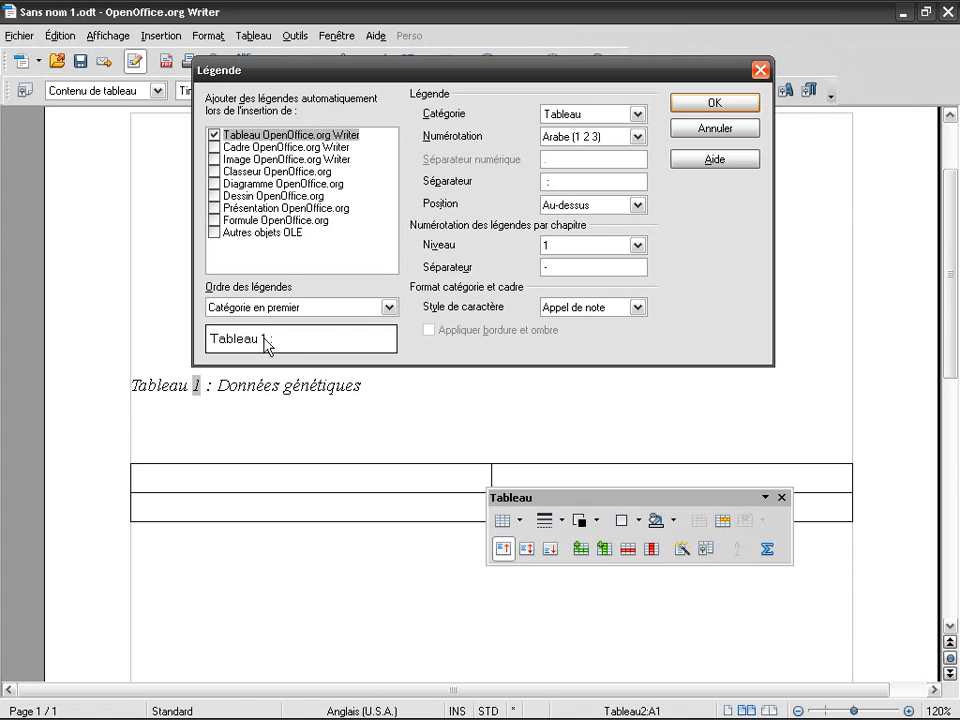
left_click(622, 206)
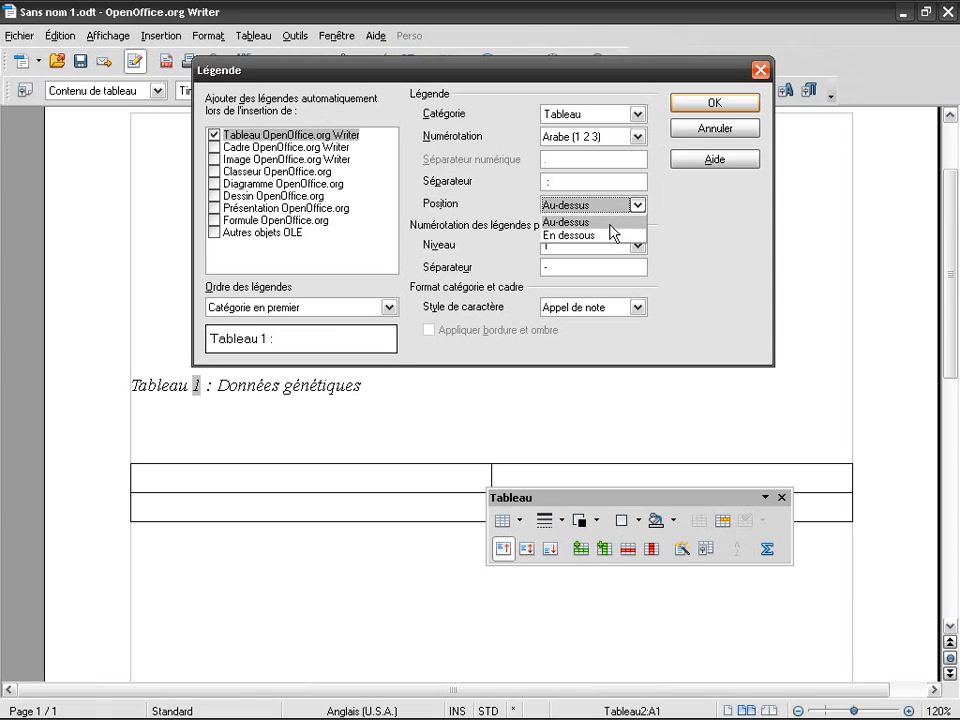
left_click(605, 222)
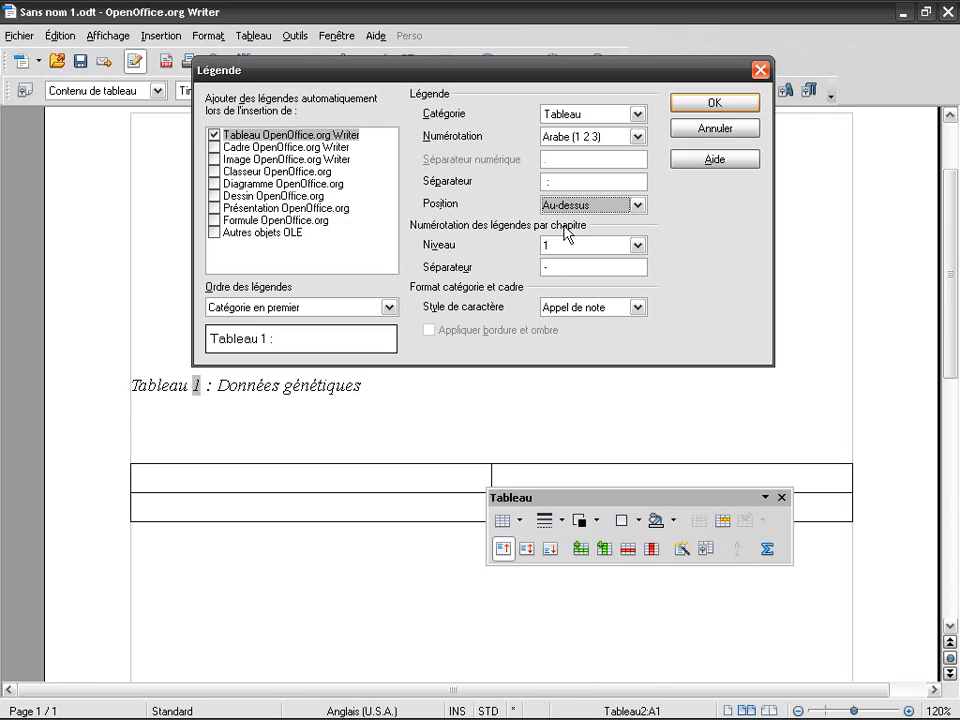
Set the chapter level to Aucun(e), clear its separator, choose character style Aucun(e), and apply the settings without adding a manual caption
left_click(622, 246)
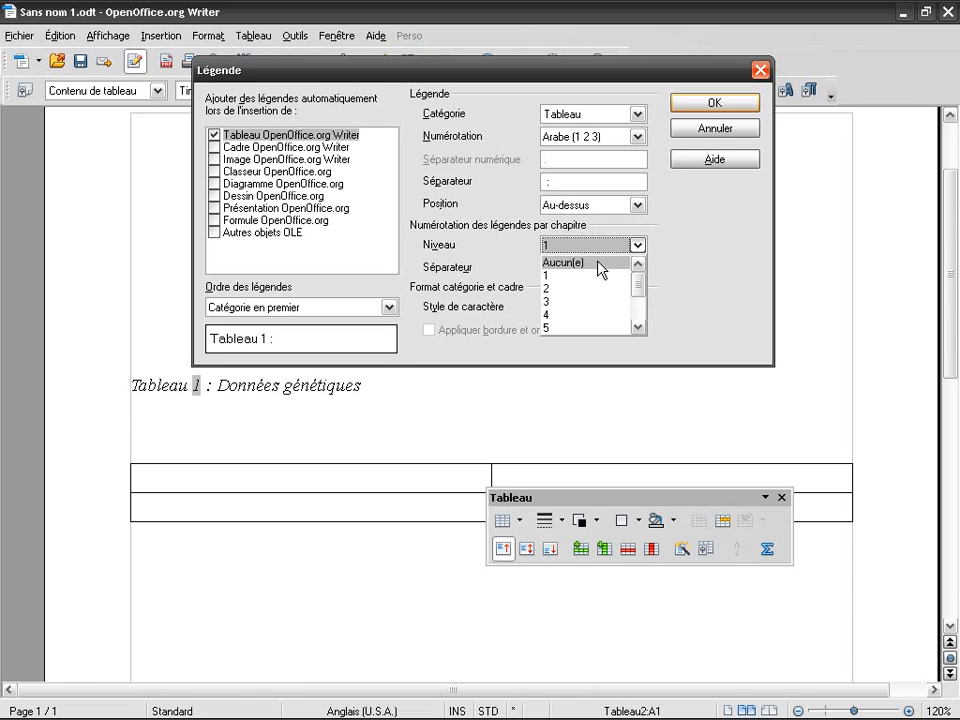
left_click(600, 269)
left_click(574, 268)
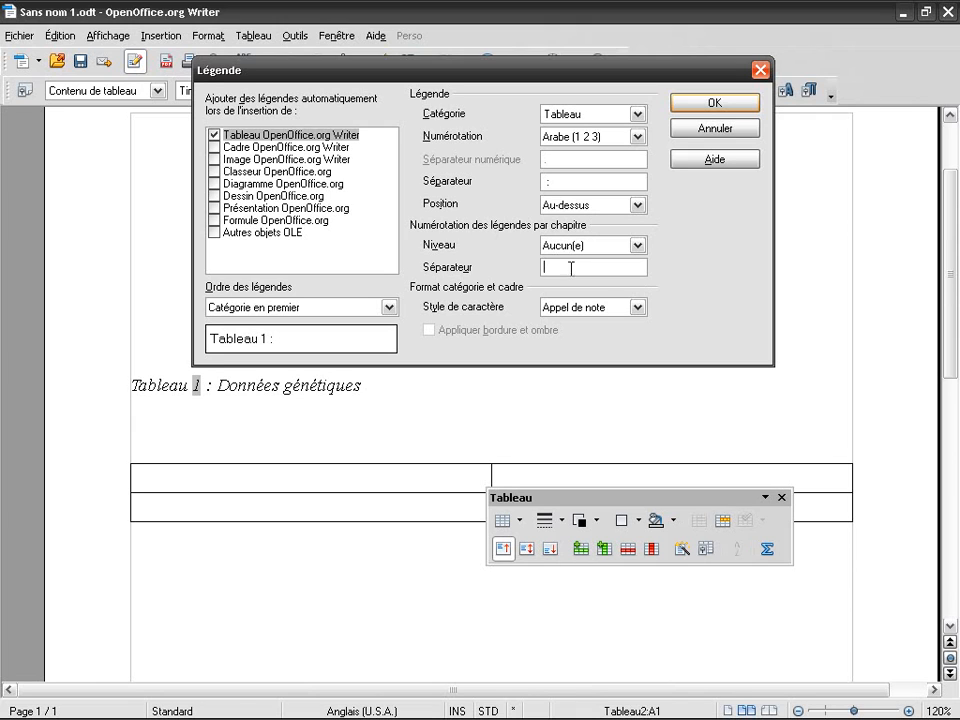
left_click(628, 308)
scroll(622, 342, "up", 2)
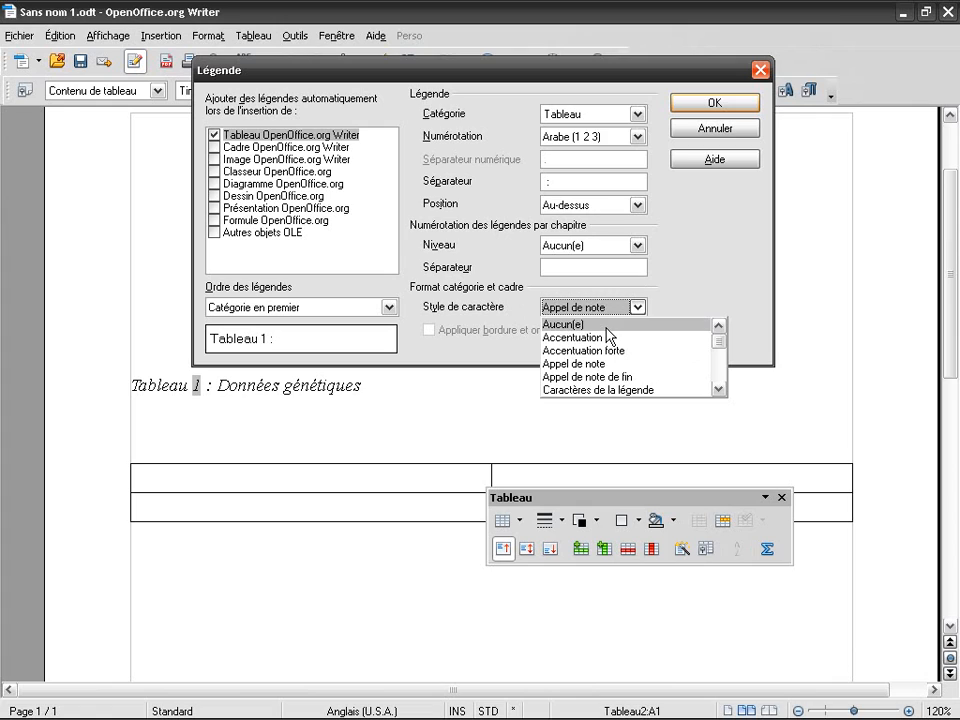
left_click(606, 326)
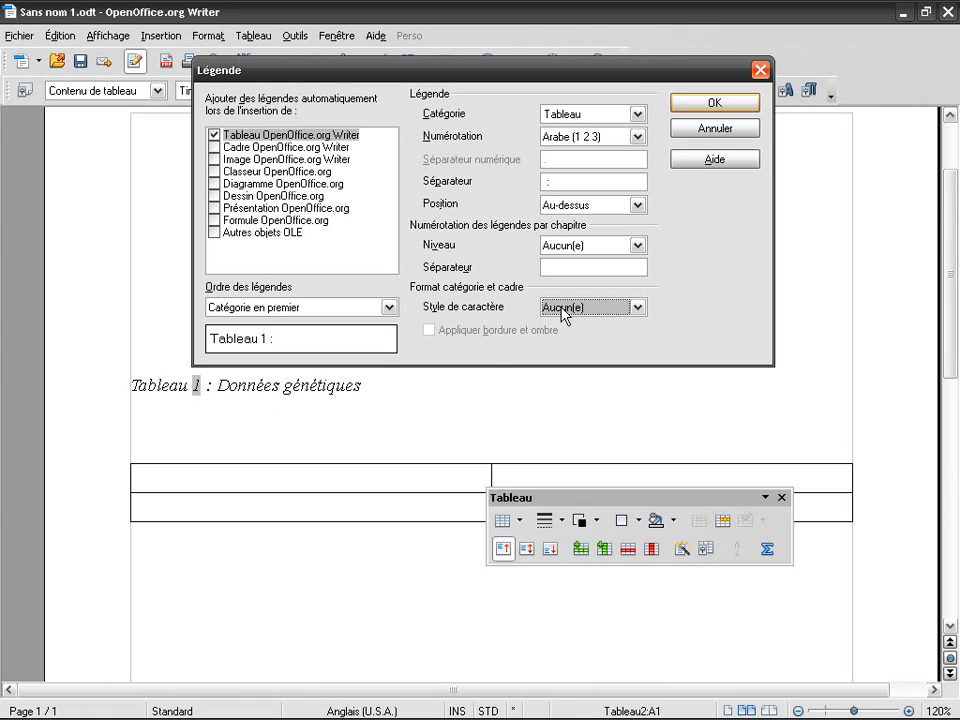
left_click(710, 104)
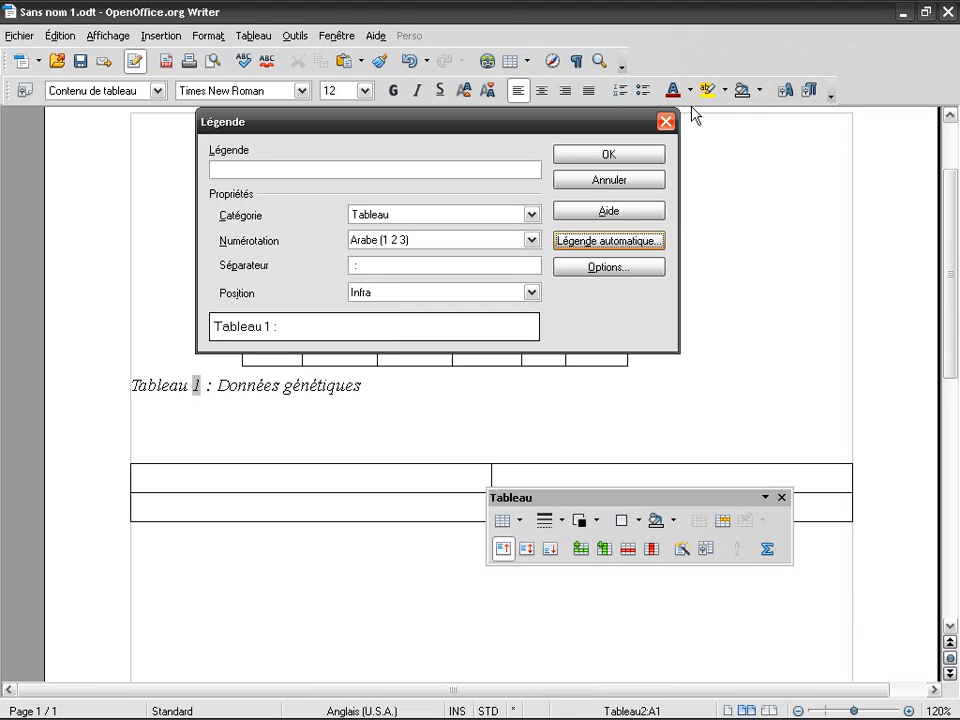
left_click(610, 180)
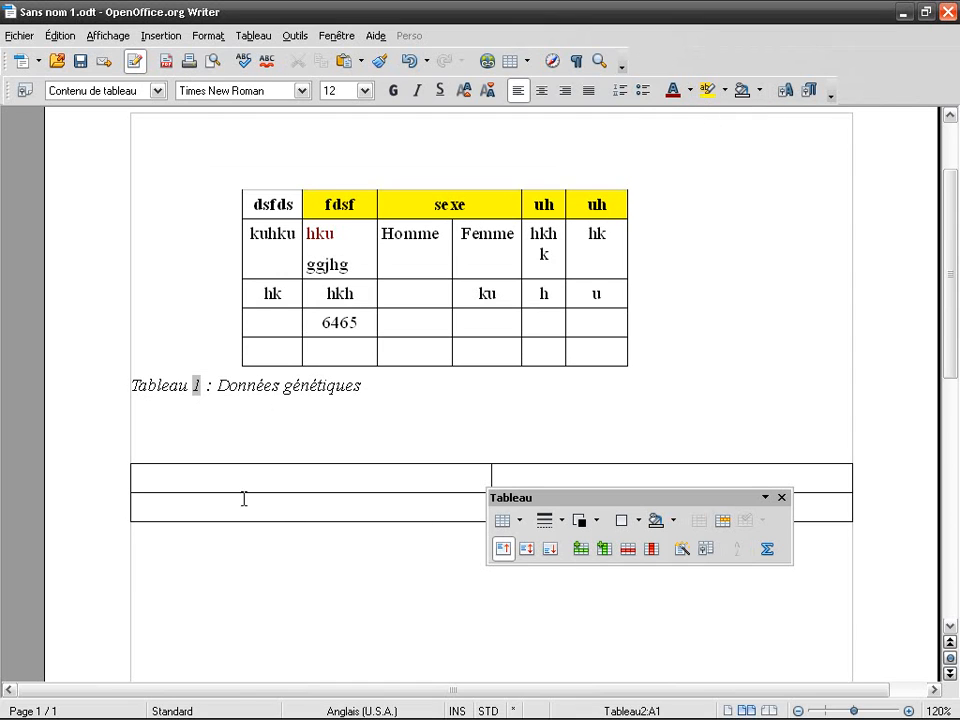
Replace the empty uncaptioned table with a new two-by-two table and complete its caption with "dsifsdiofsoqdiufosidu fsiuf usdoqf uo"
left_click_drag(270, 552, 210, 462)
key("Delete")
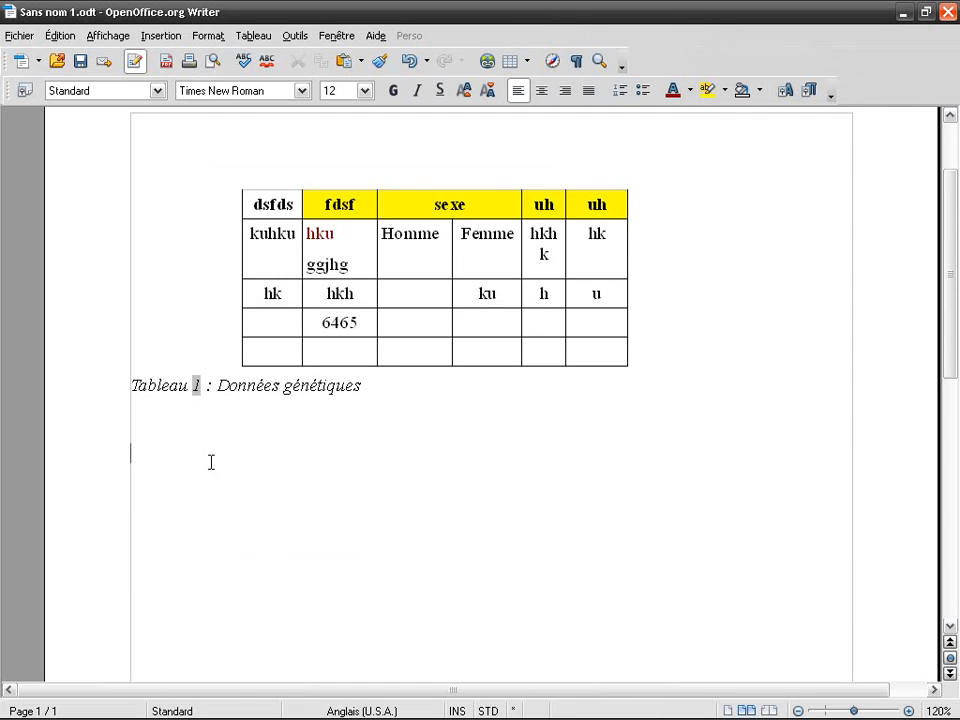
left_click(527, 62)
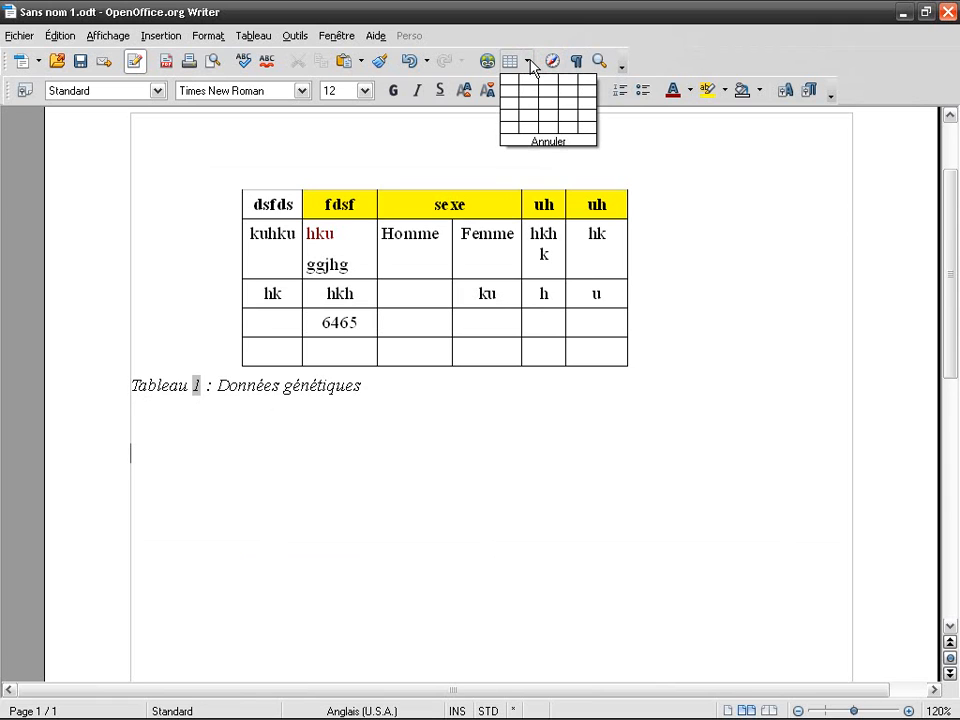
left_click(538, 100)
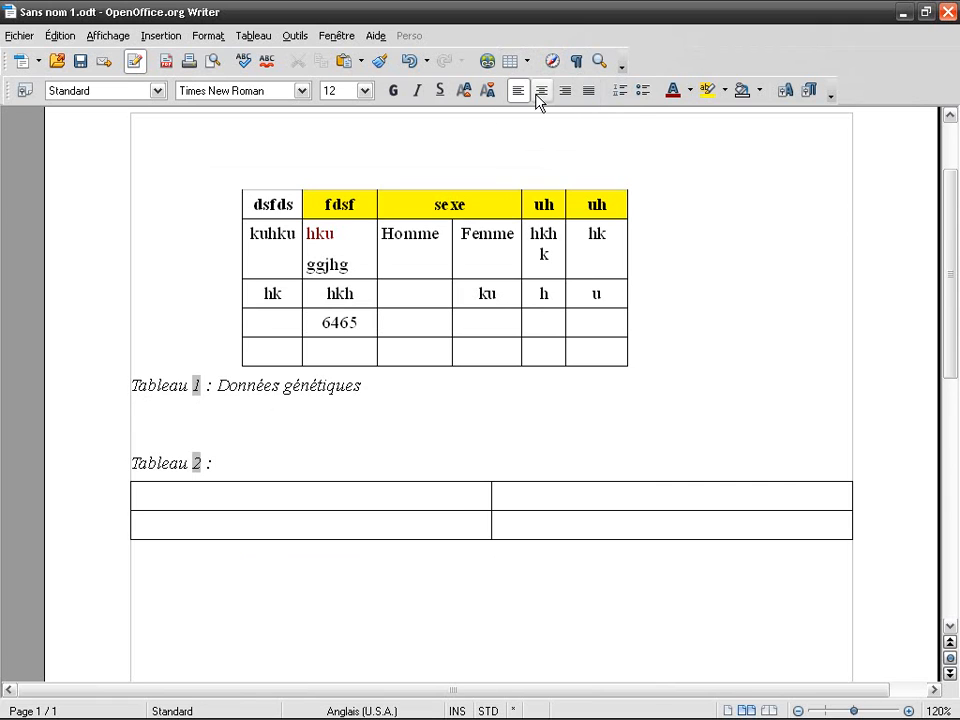
left_click(244, 463)
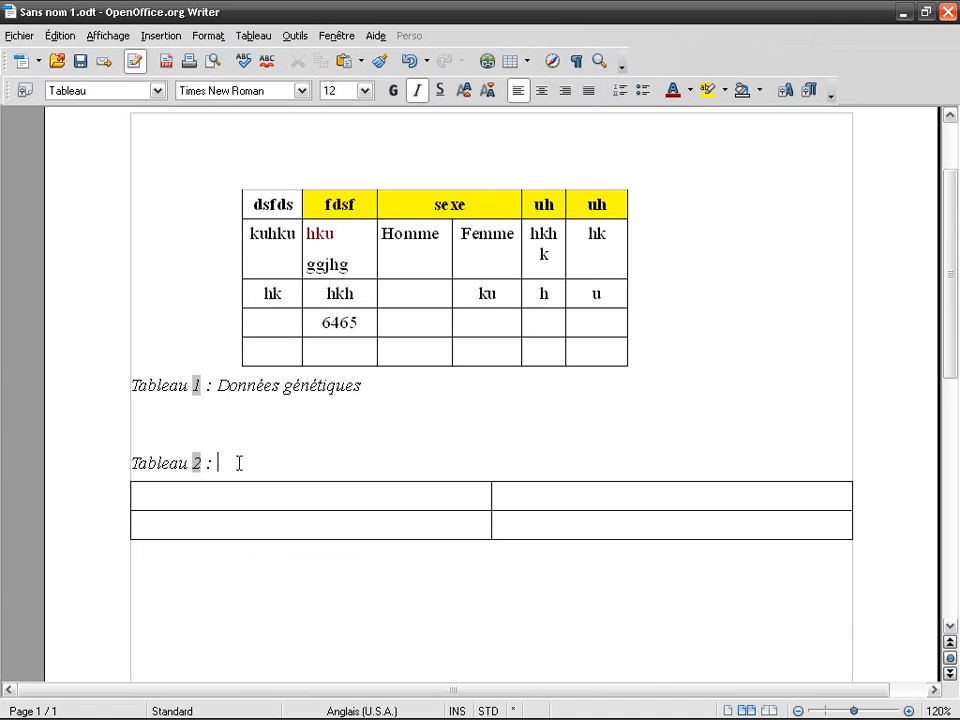
type("dsifsdiofsoqdiufosidu fsiuf usdoqf uo")
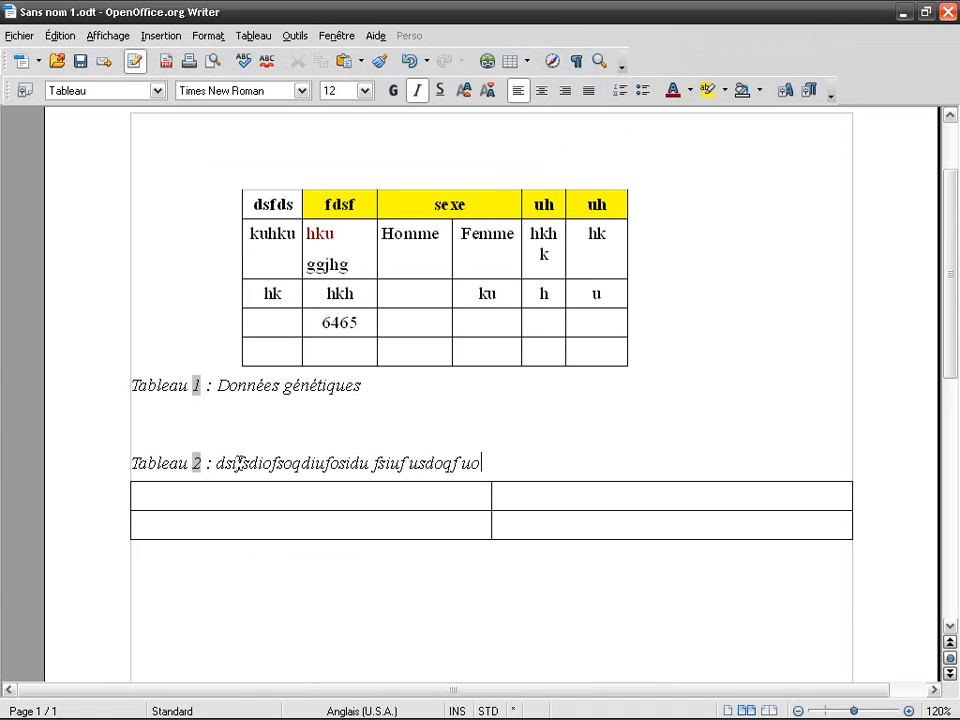
Insert another two-by-two table below the second table and enter "dsf" in its first cell
left_click(227, 598)
scroll(300, 500, "down", 2)
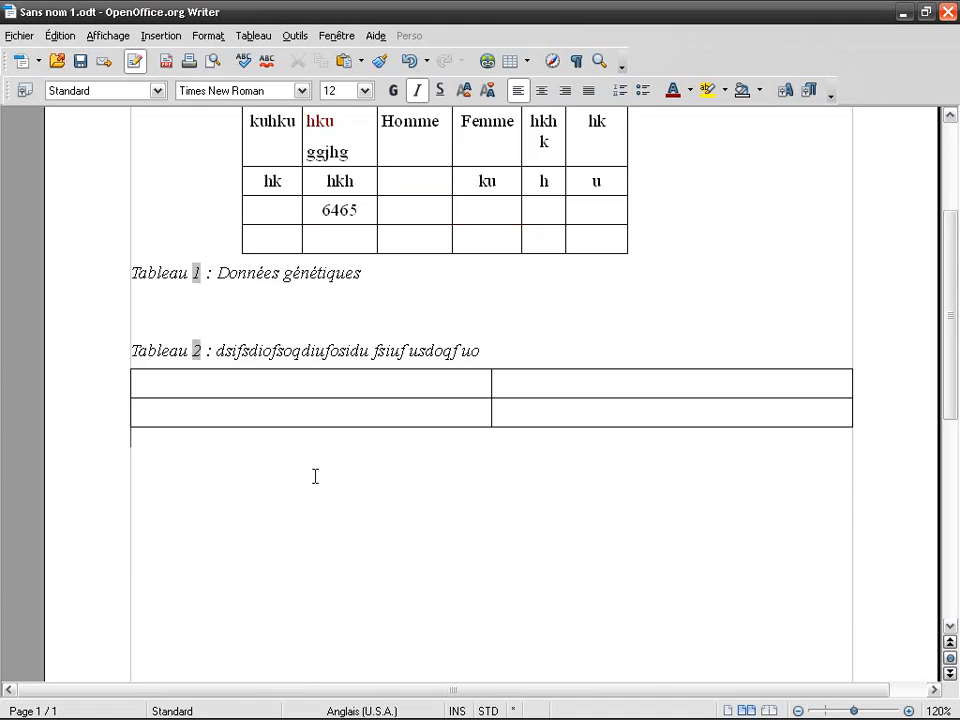
left_click(515, 64)
left_click(610, 240)
type("dsf")
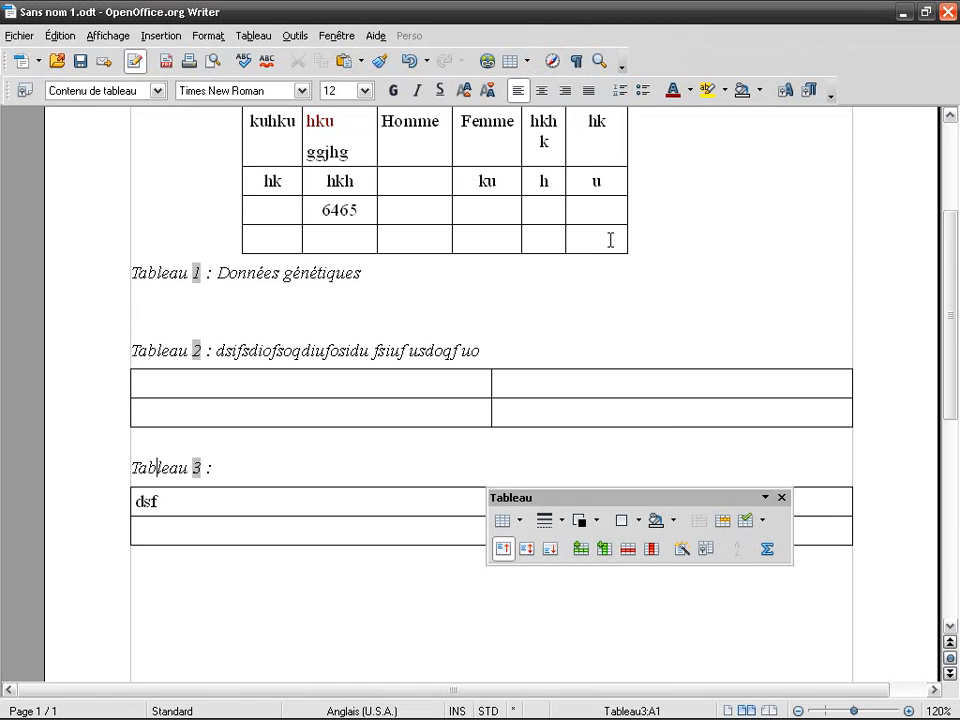
Complete the third table's caption with "dklfdsjqkfqsdfskdjqhf" and return to the table's first cell
key("End")
type("dklfdsjqkfqsdfskdjqhf")
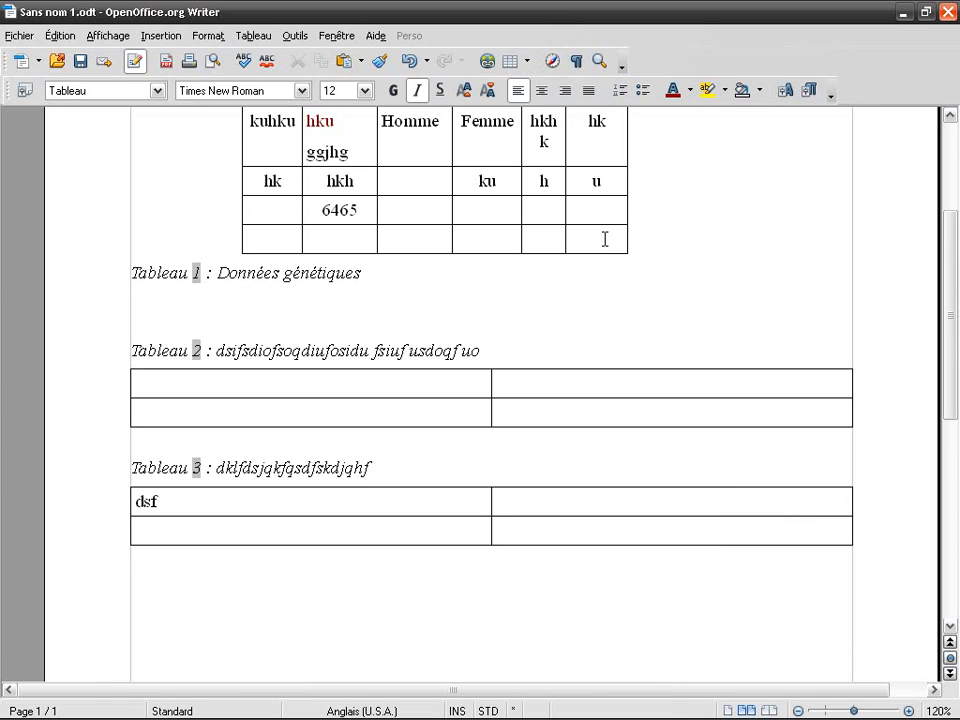
left_click(368, 499)
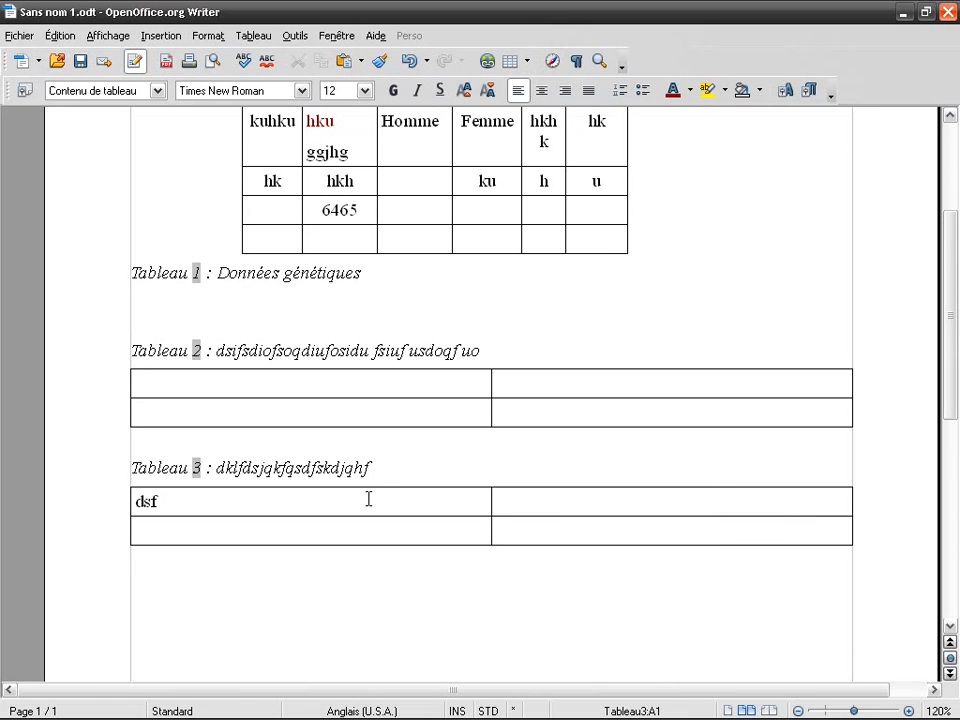